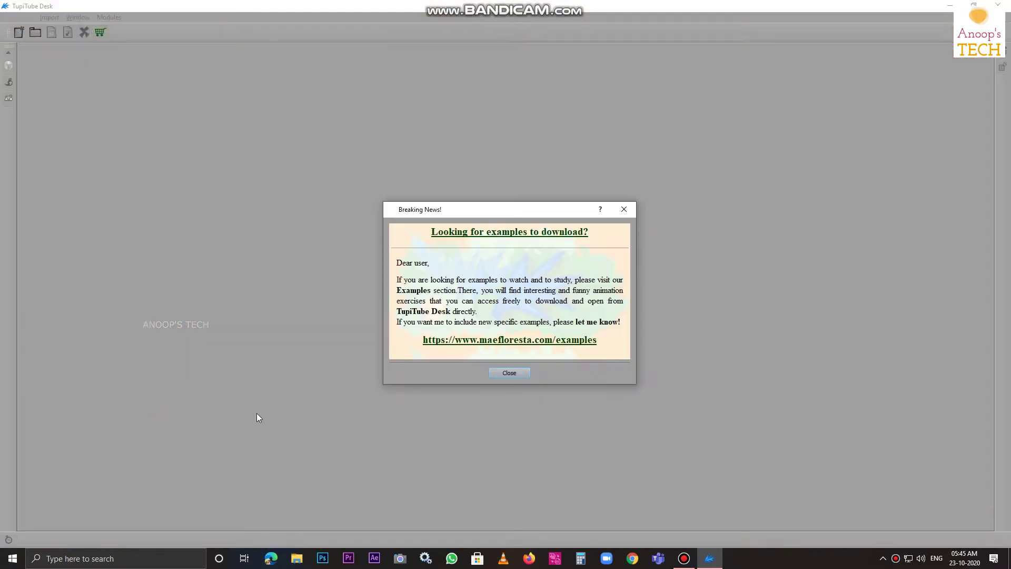
Dismiss the news message and create a new project named car with the default settings
{"action": "left_click", "coordinate": [513, 374]}
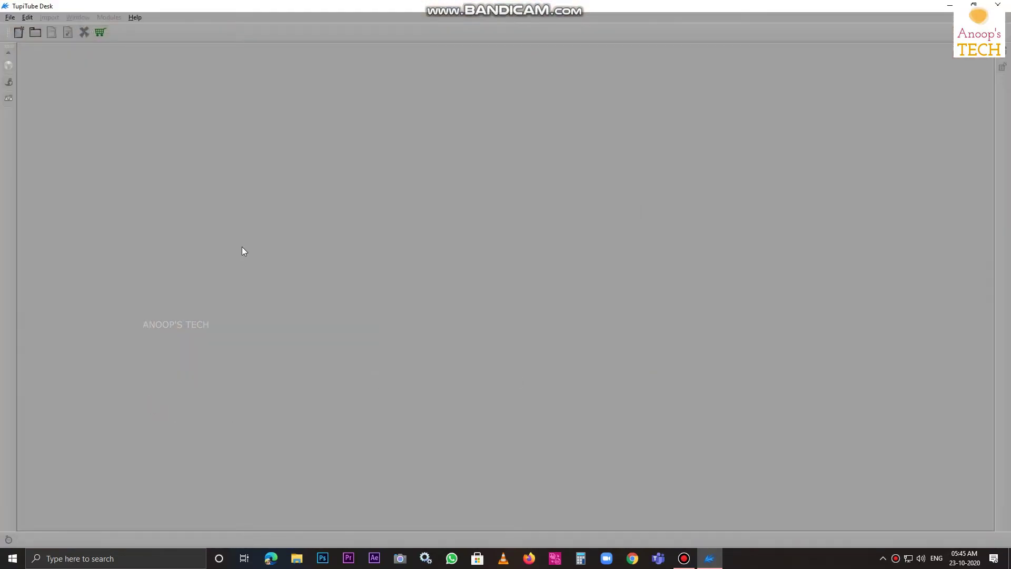
{"action": "left_click", "coordinate": [17, 33]}
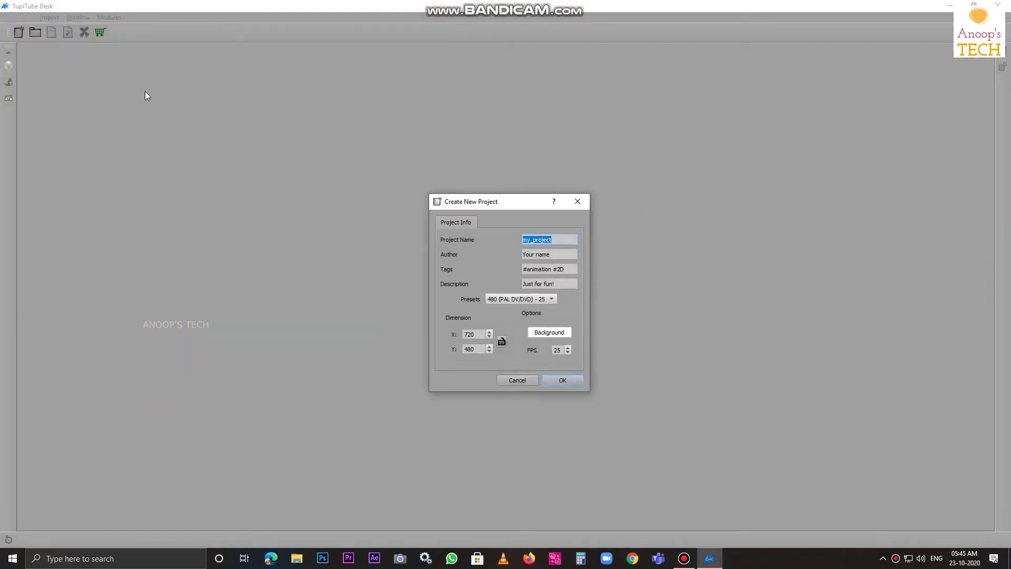
{"action": "key", "text": "BackSpace"}
{"action": "left_click", "coordinate": [573, 379]}
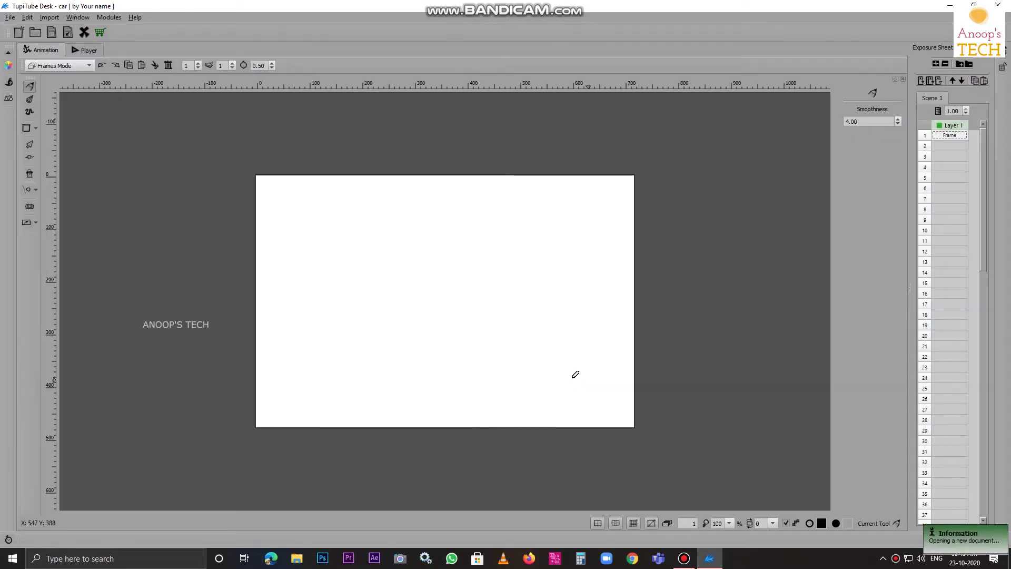
Import the bg image as the background in Dynamic BG Mode, resizing it to the workspace
{"action": "left_click", "coordinate": [71, 66]}
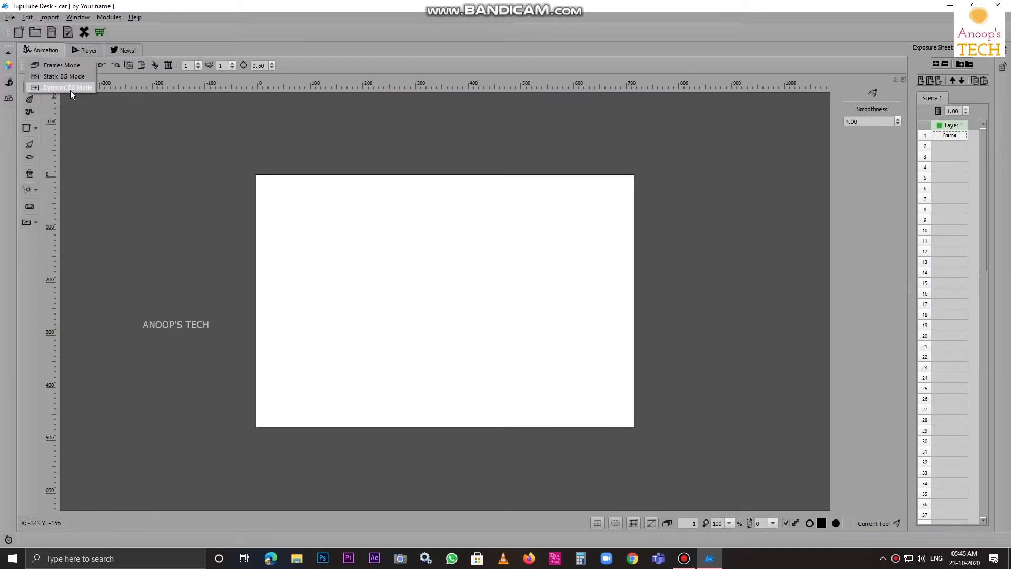
{"action": "left_click", "coordinate": [70, 88]}
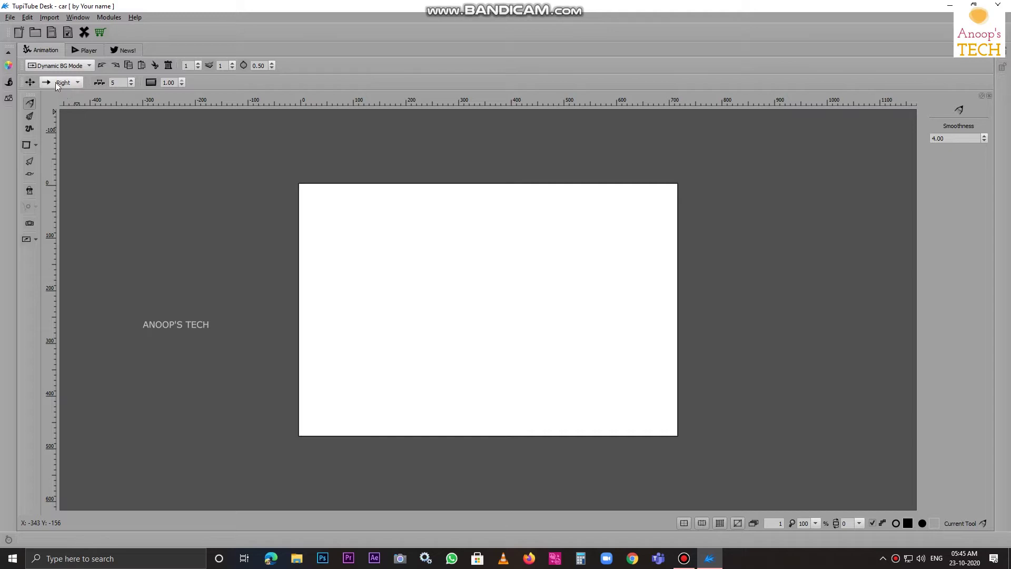
{"action": "left_click", "coordinate": [56, 17]}
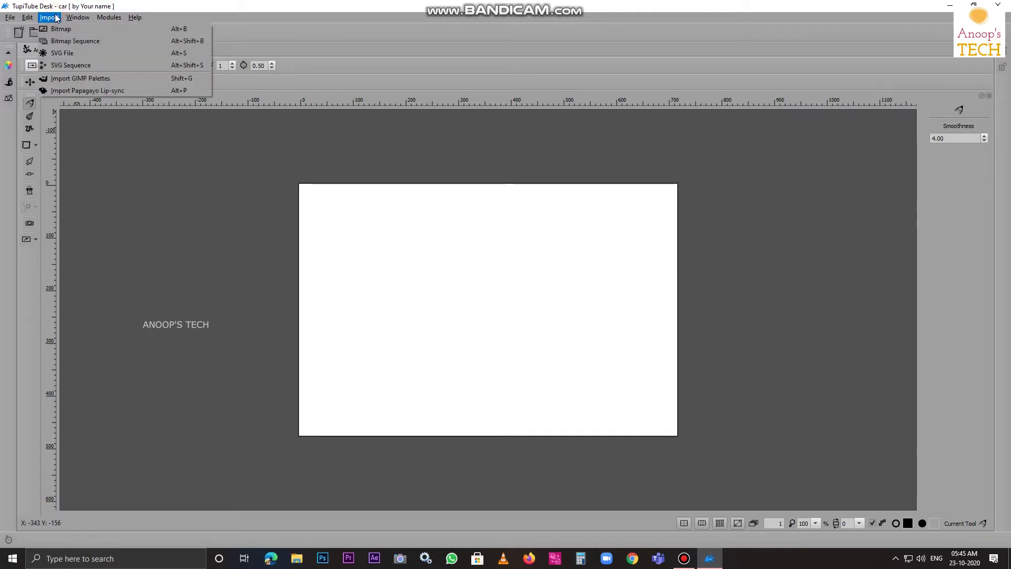
{"action": "left_click", "coordinate": [71, 30]}
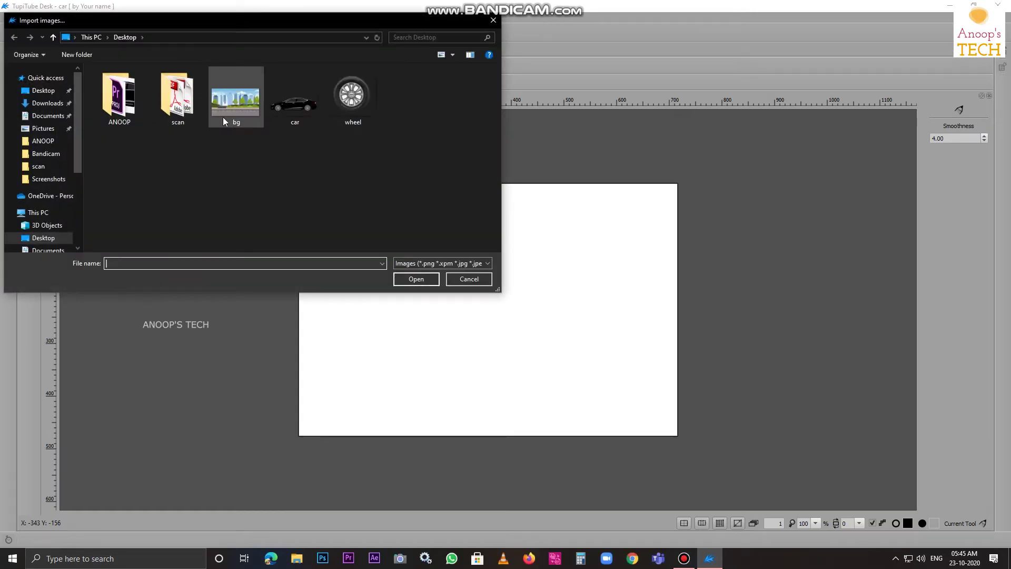
{"action": "double_click", "coordinate": [237, 117]}
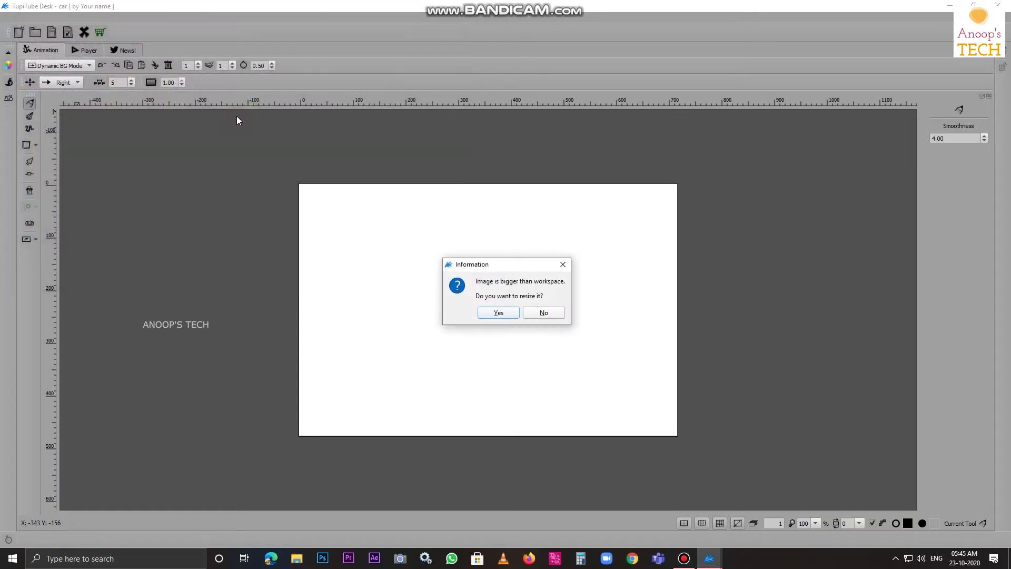
{"action": "left_click", "coordinate": [499, 314]}
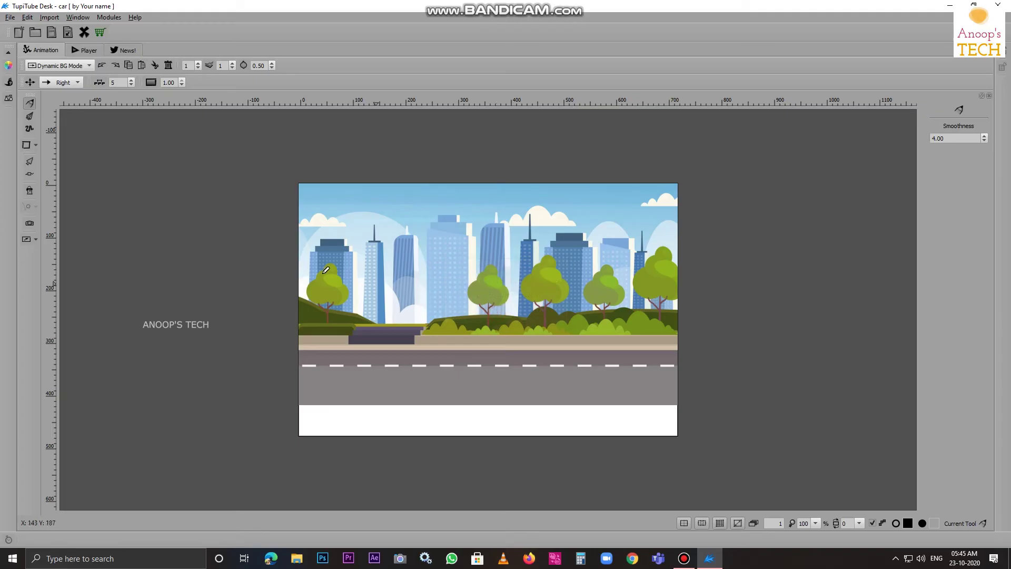
Enlarge the city background to scale about 1.22 by 1.17 so it covers the canvas, and set its movement direction to Left
{"action": "left_click", "coordinate": [30, 162]}
{"action": "left_click", "coordinate": [485, 346]}
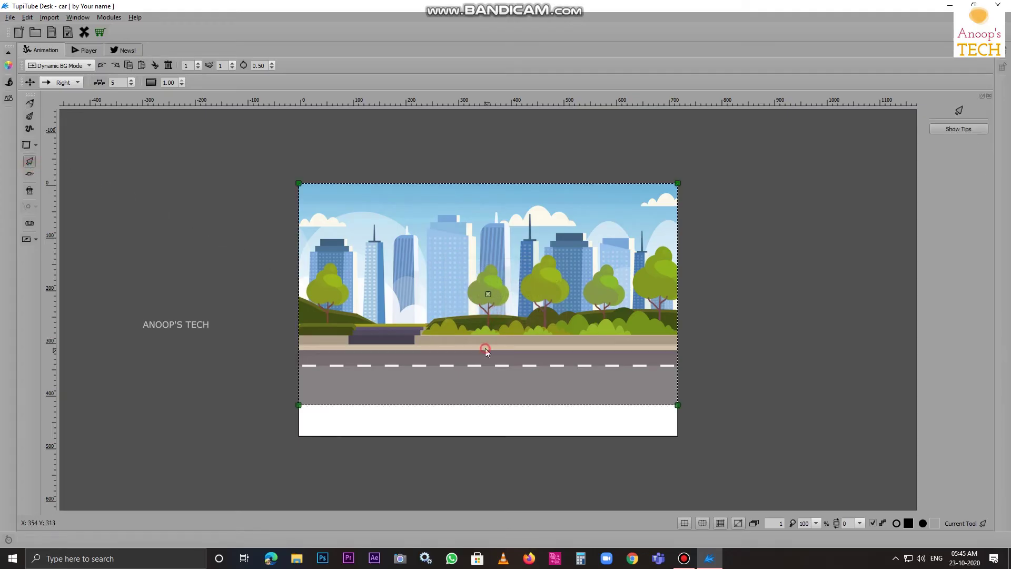
{"action": "left_click_drag", "start_coordinate": [677, 404], "coordinate": [715, 422]}
{"action": "left_click", "coordinate": [569, 350]}
{"action": "left_click_drag", "start_coordinate": [568, 350], "coordinate": [569, 364]}
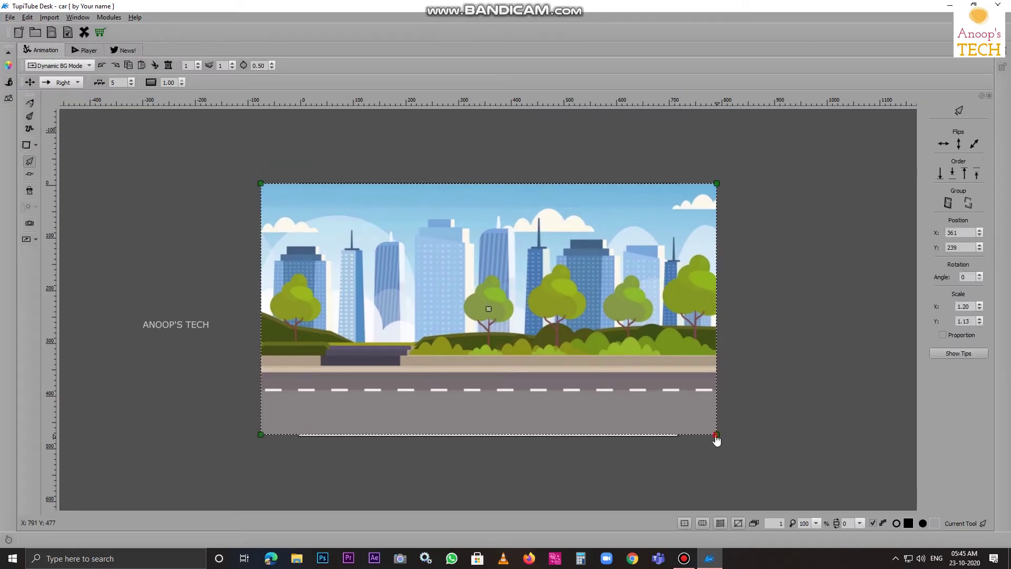
{"action": "left_click_drag", "start_coordinate": [717, 436], "coordinate": [722, 444]}
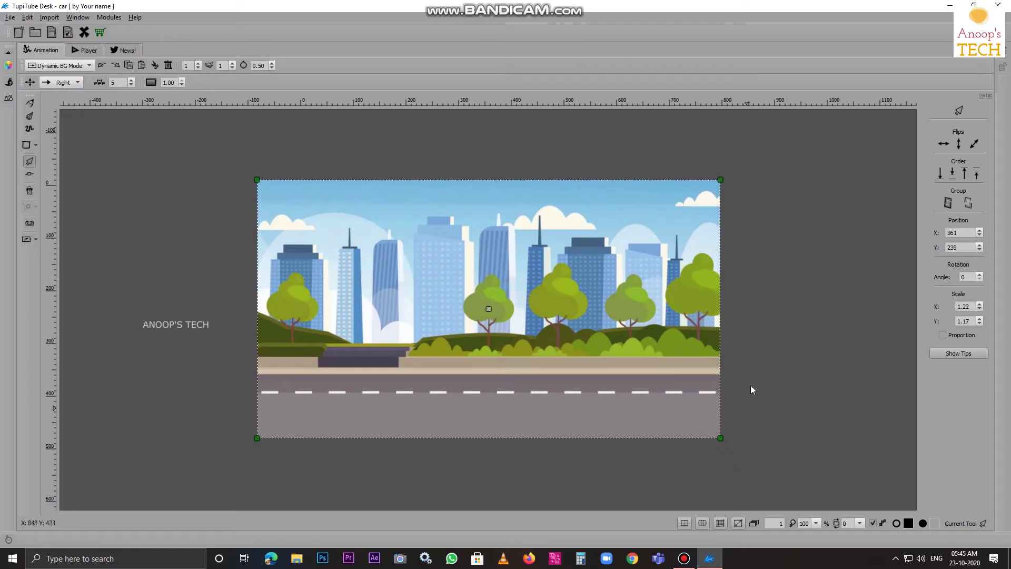
{"action": "left_click", "coordinate": [763, 350]}
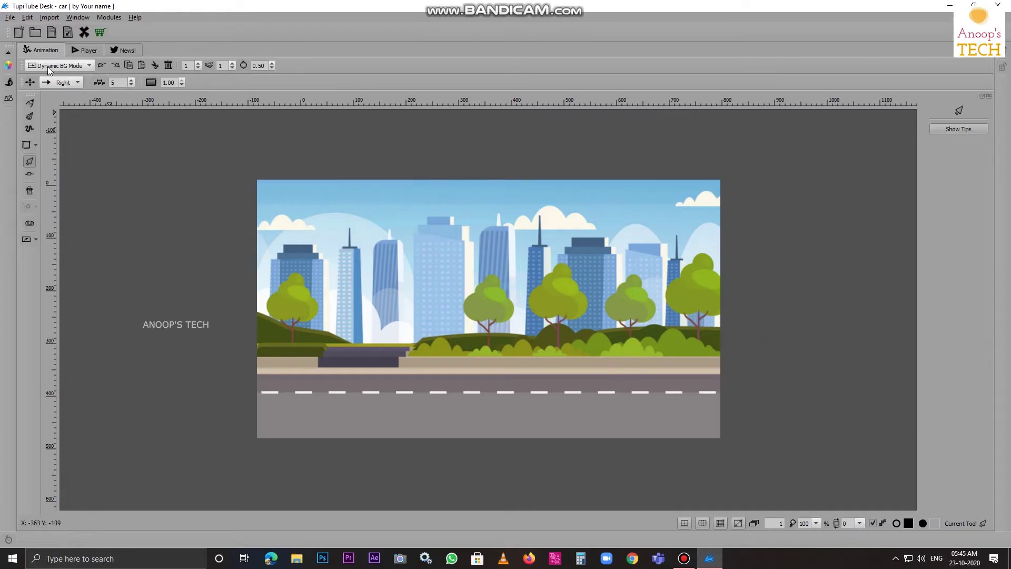
{"action": "left_click", "coordinate": [74, 86]}
{"action": "left_click", "coordinate": [69, 96]}
Import the car image as a bitmap in Static BG Mode
{"action": "left_click", "coordinate": [72, 68]}
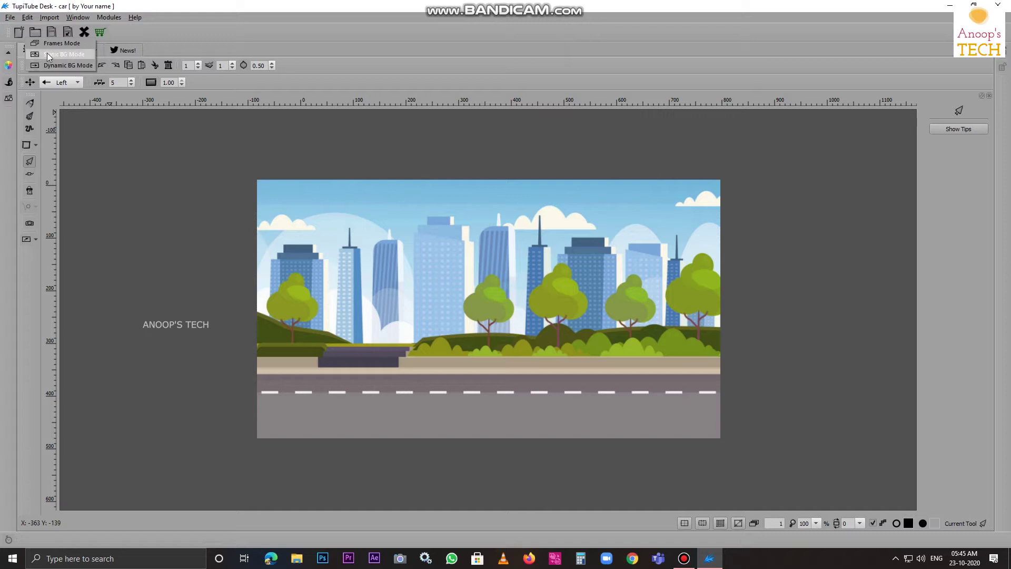
{"action": "left_click", "coordinate": [78, 55]}
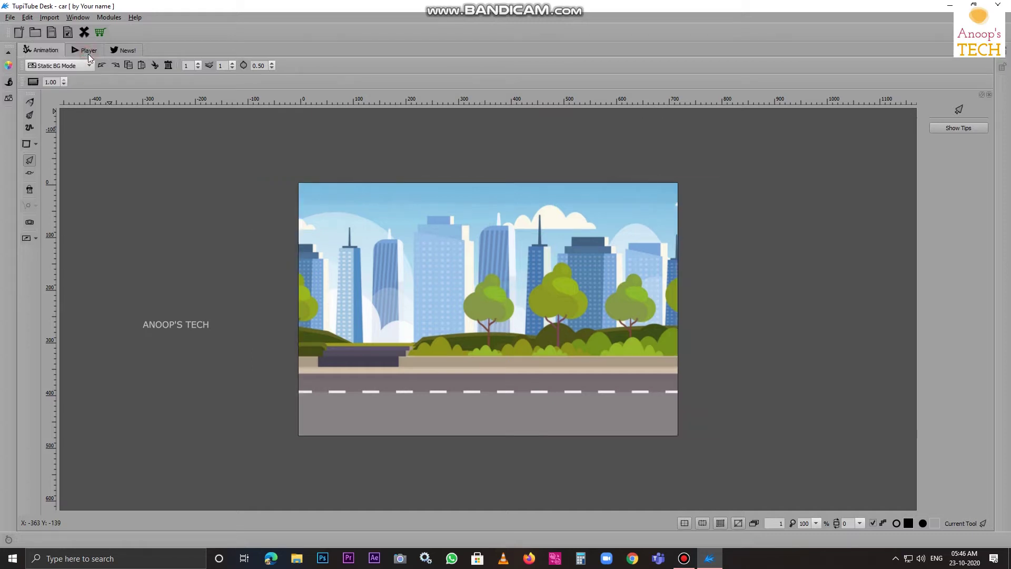
{"action": "left_click", "coordinate": [50, 17]}
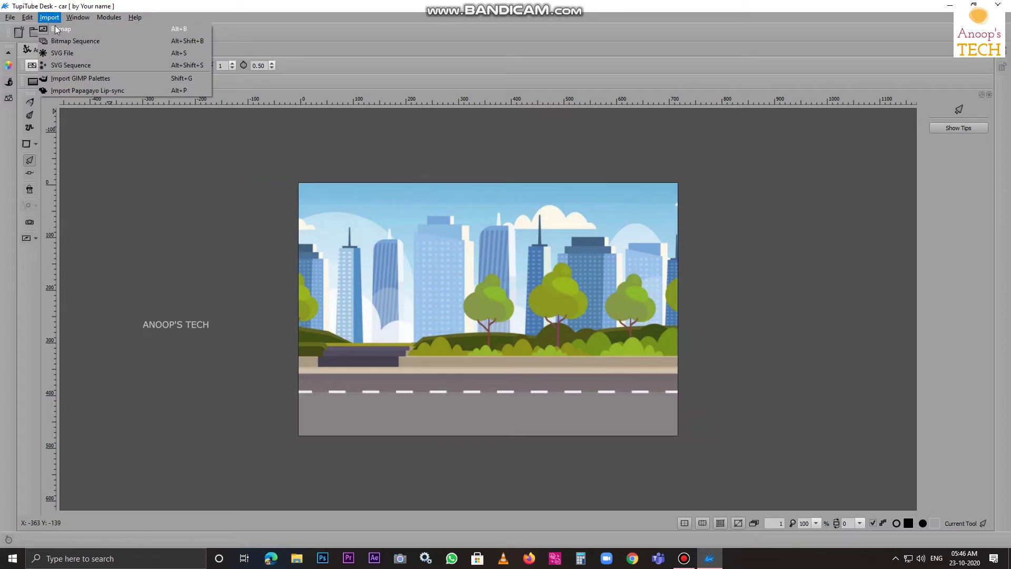
{"action": "left_click", "coordinate": [78, 32]}
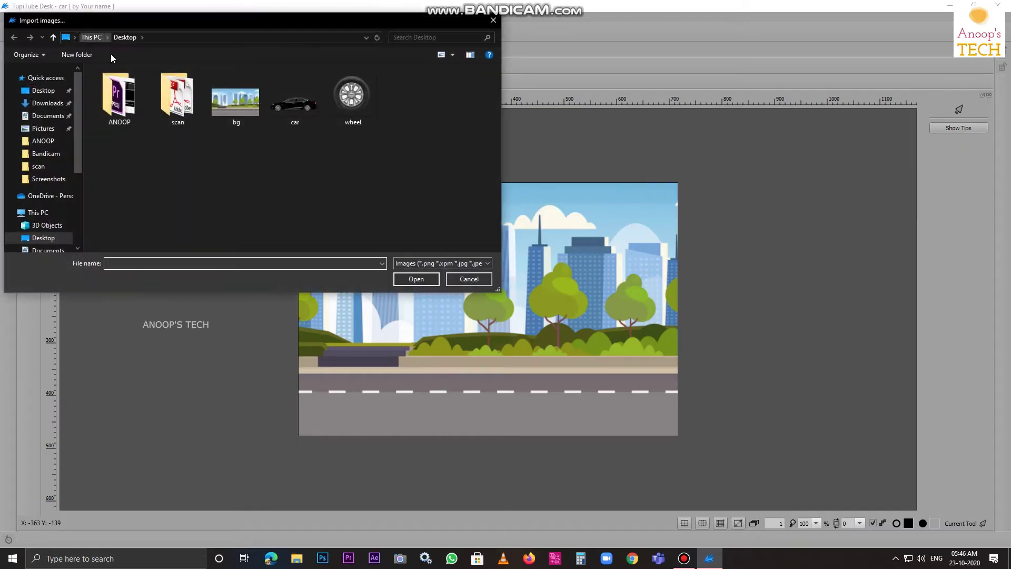
{"action": "double_click", "coordinate": [294, 121]}
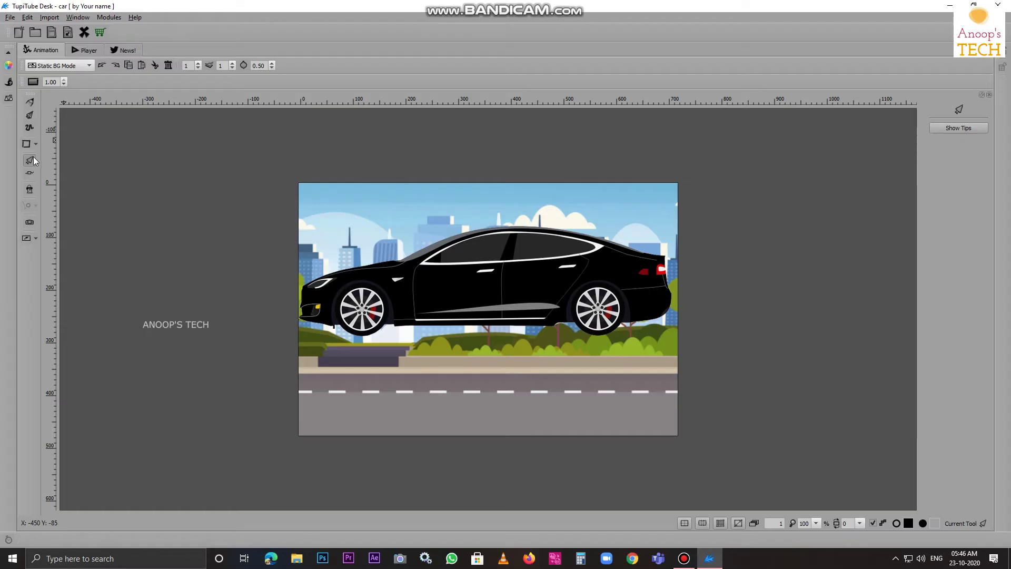
Shrink the car to scale about 0.49 by 0.51 and move it down onto the road
{"action": "left_click", "coordinate": [443, 280]}
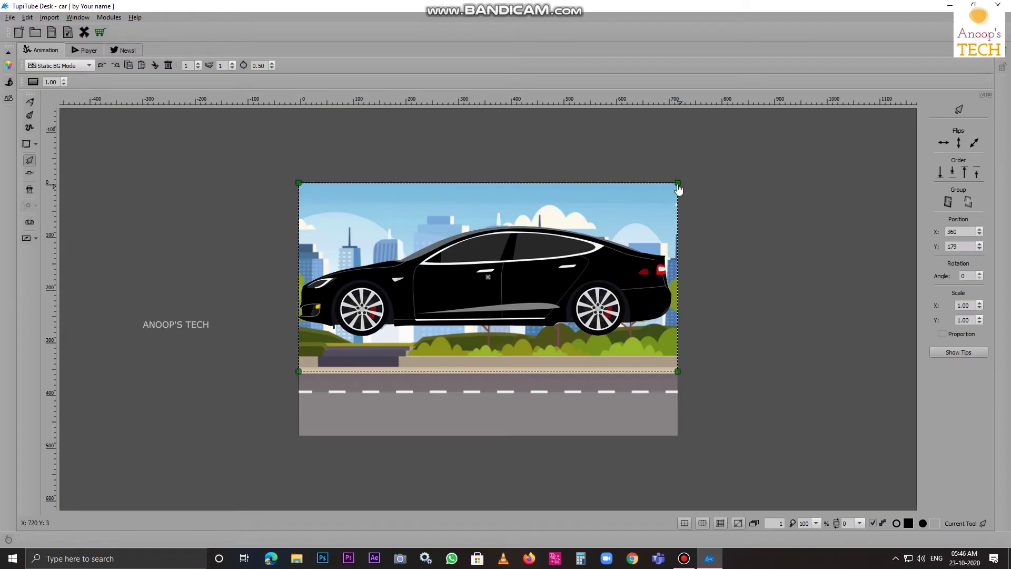
{"action": "left_click_drag", "start_coordinate": [679, 190], "coordinate": [538, 303]}
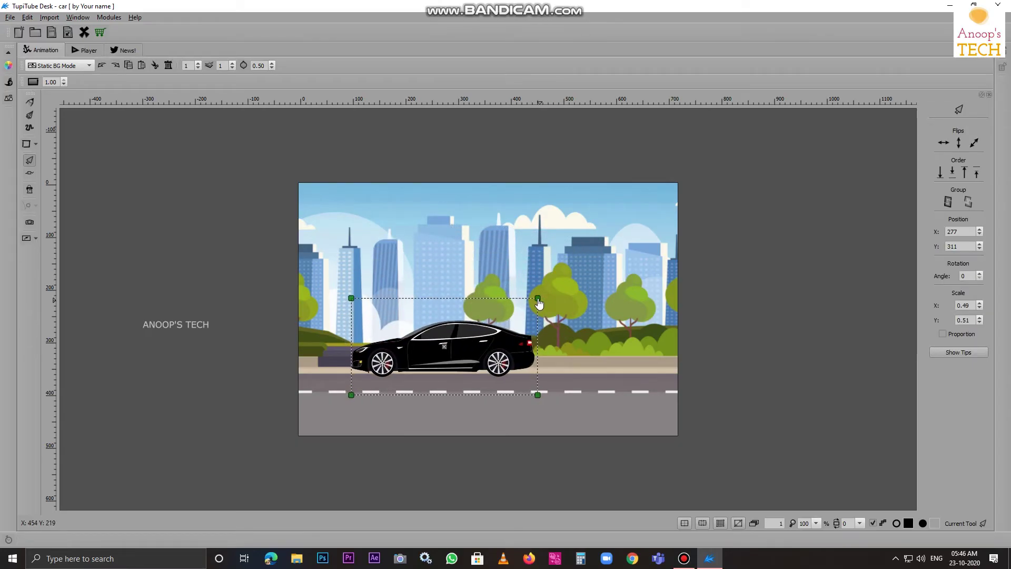
{"action": "left_click_drag", "start_coordinate": [473, 343], "coordinate": [454, 367]}
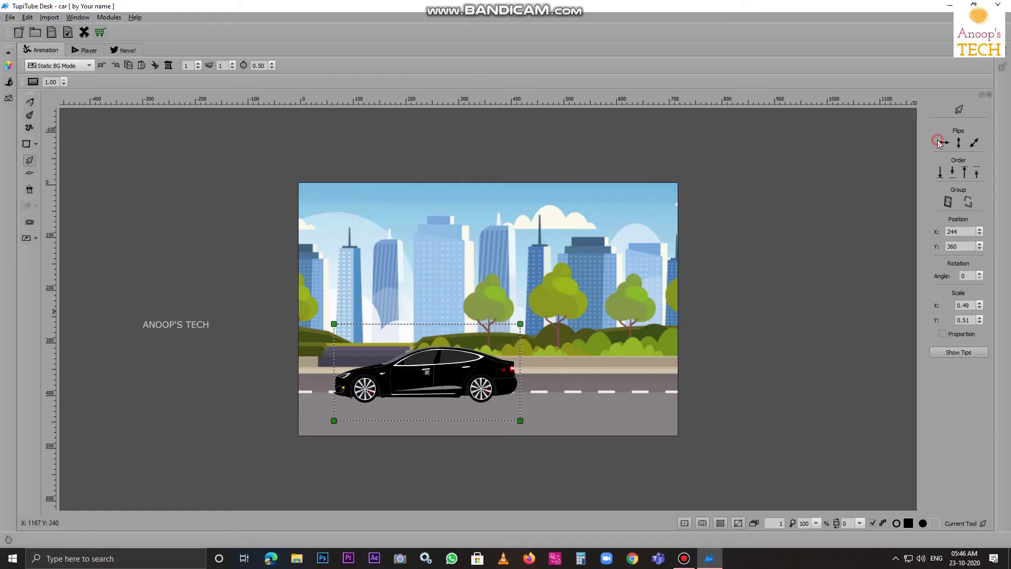
Flip the car horizontally and reposition it on the road at about X 295, Y 375
{"action": "left_click", "coordinate": [944, 144]}
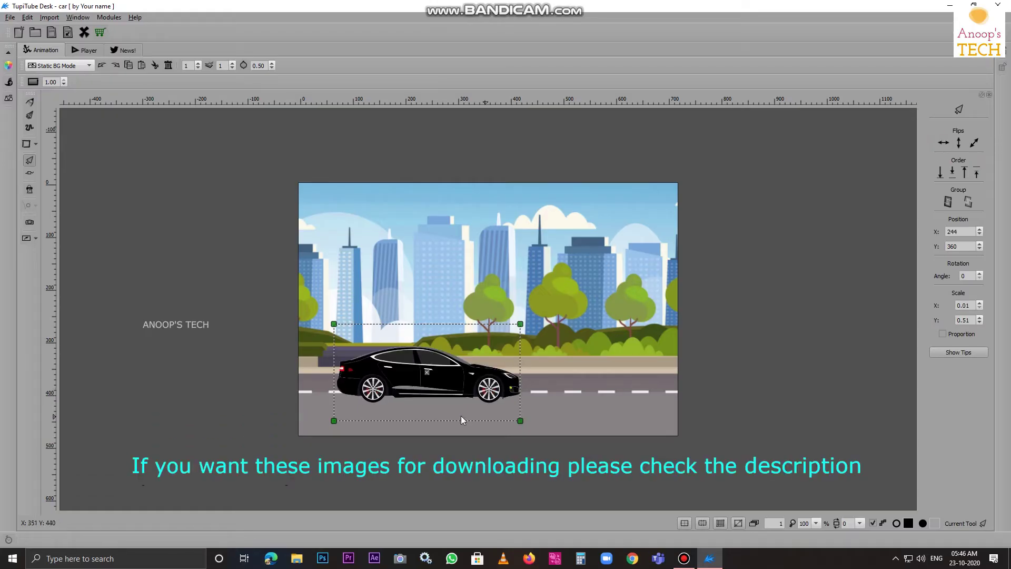
{"action": "left_click", "coordinate": [398, 377]}
{"action": "left_click_drag", "start_coordinate": [398, 378], "coordinate": [426, 390]}
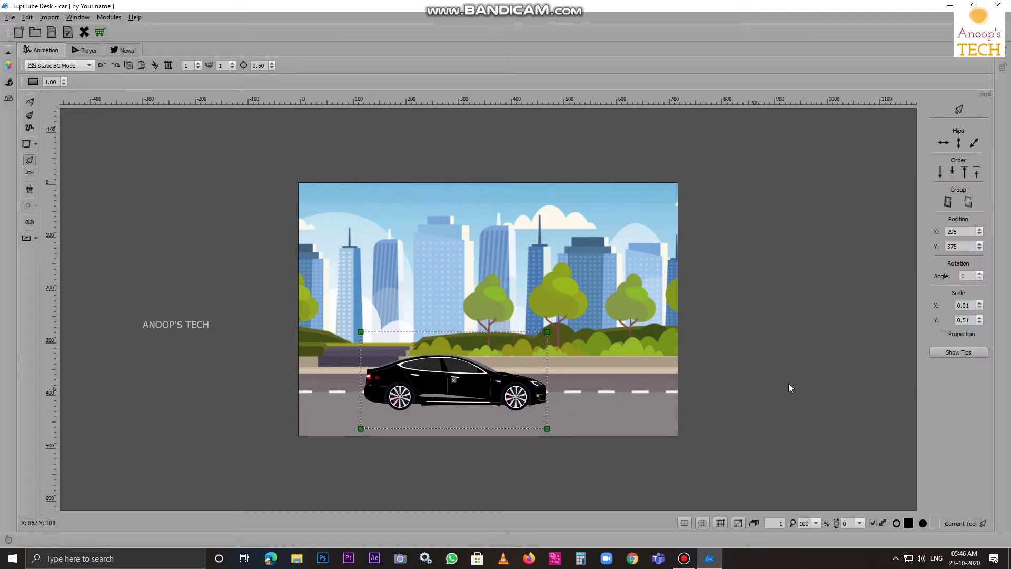
{"action": "left_click", "coordinate": [789, 366]}
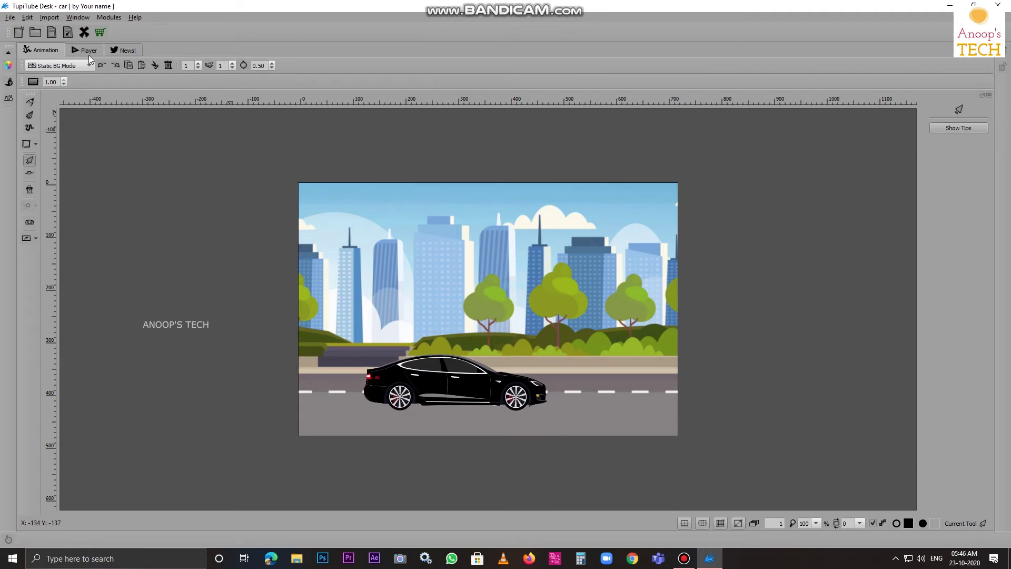
Import the wheel image into the first frame in Frames Mode, resizing it to the workspace
{"action": "left_click", "coordinate": [78, 66]}
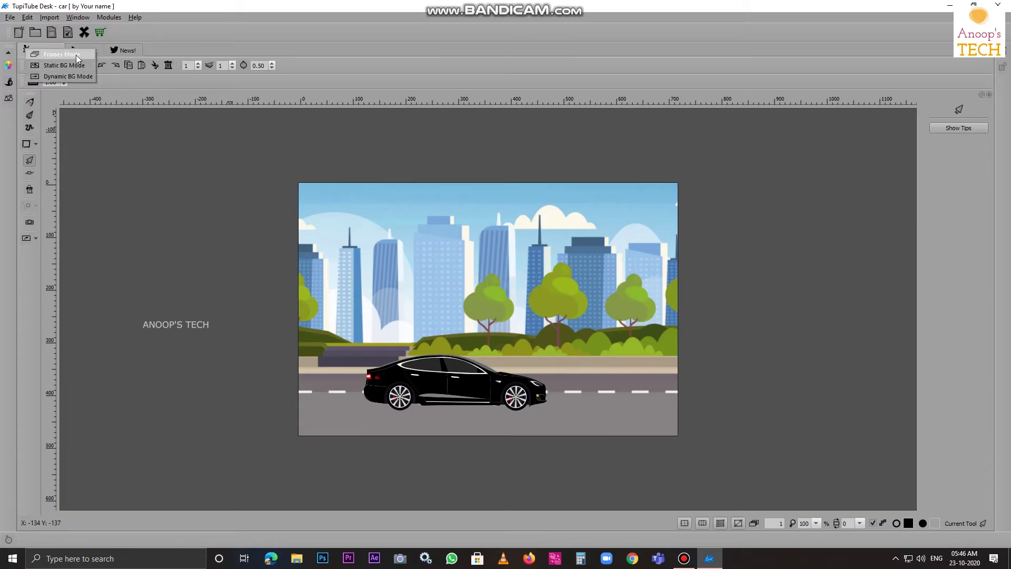
{"action": "left_click", "coordinate": [76, 55]}
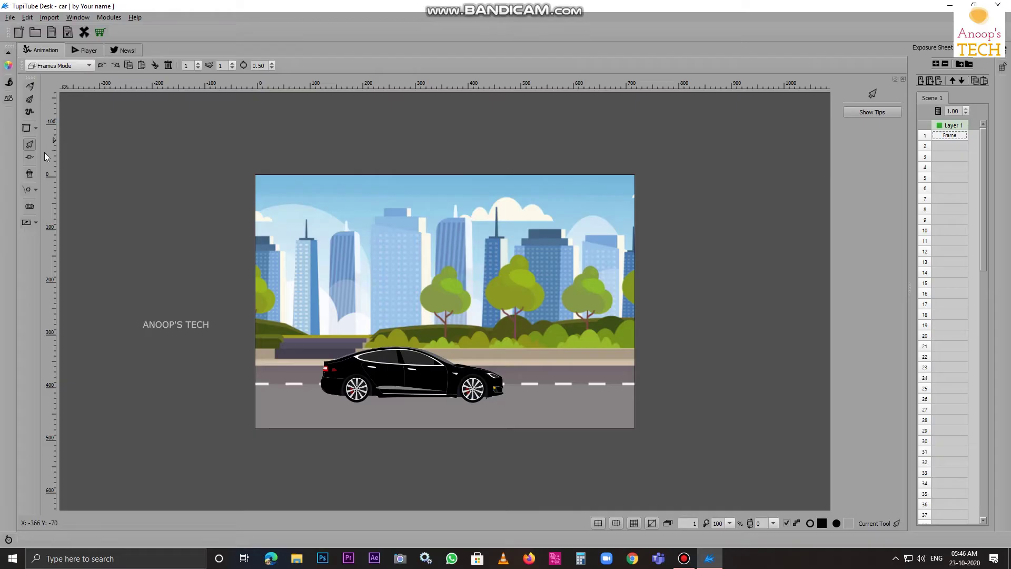
{"action": "left_click", "coordinate": [48, 18]}
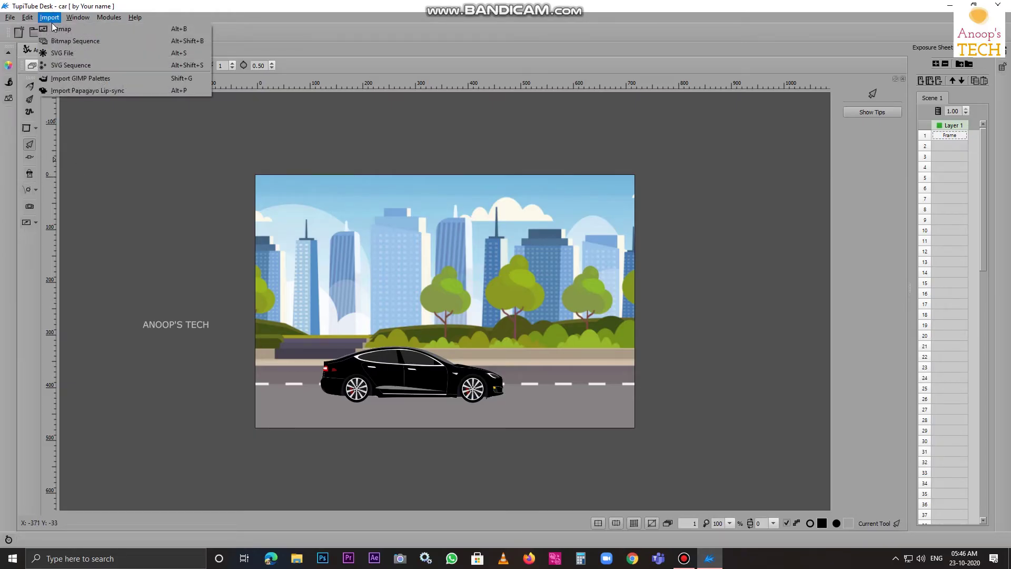
{"action": "left_click", "coordinate": [64, 31]}
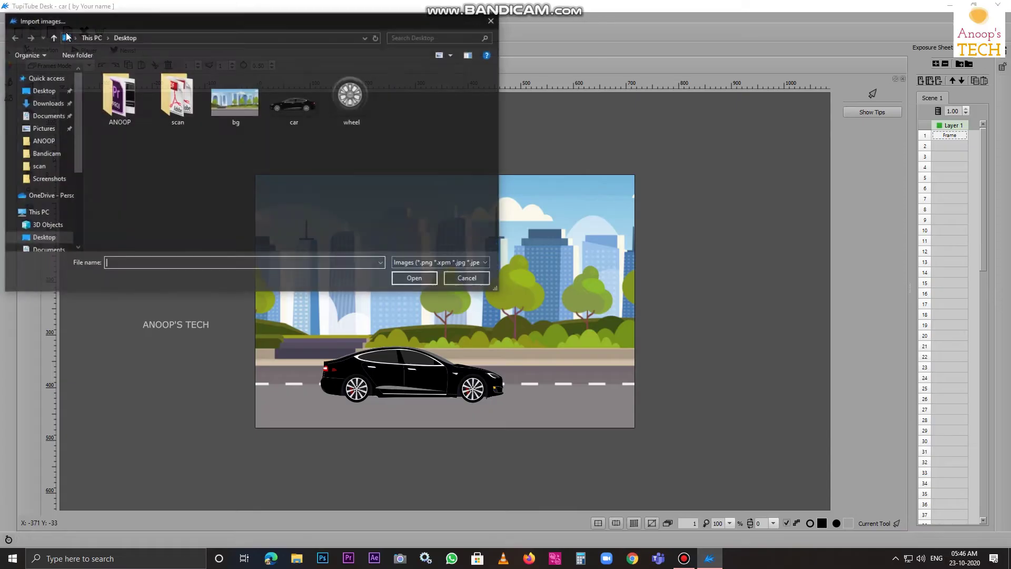
{"action": "double_click", "coordinate": [359, 119]}
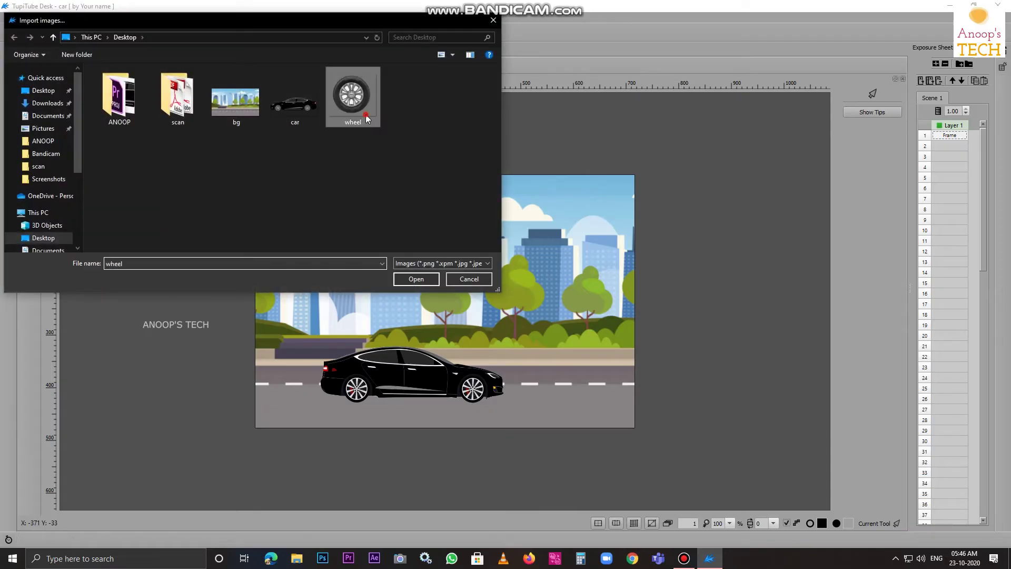
{"action": "left_click", "coordinate": [507, 314]}
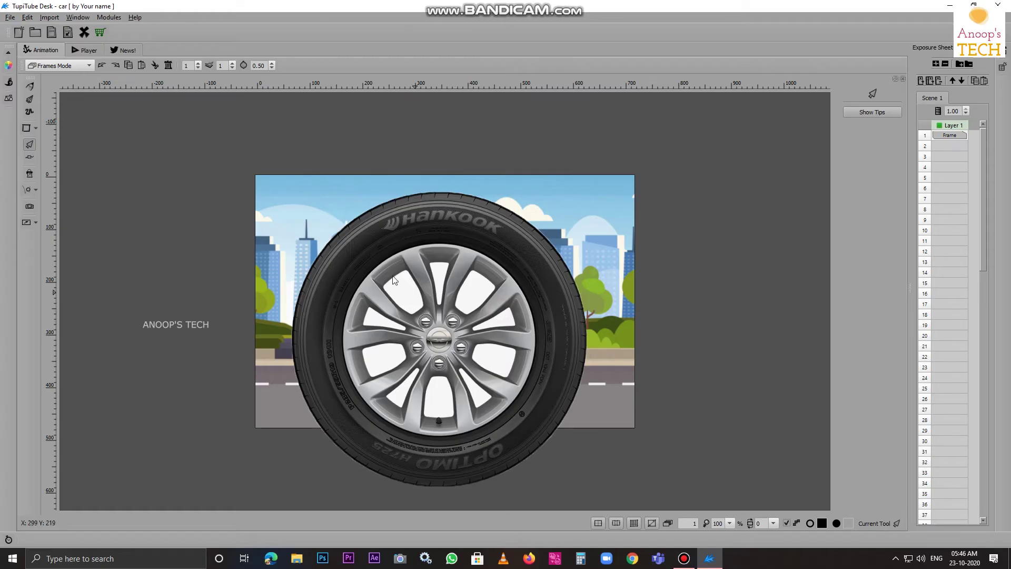
Shrink the wheel to scale about 0.09 and place it over the car's front wheel at about X 416, Y 405
{"action": "left_click", "coordinate": [353, 238]}
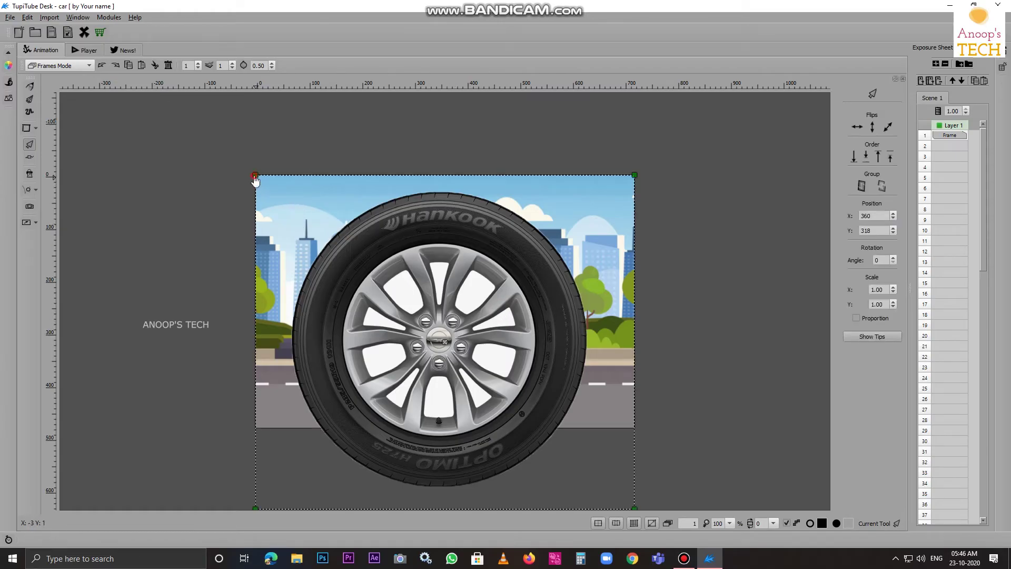
{"action": "left_click_drag", "start_coordinate": [255, 179], "coordinate": [415, 317]}
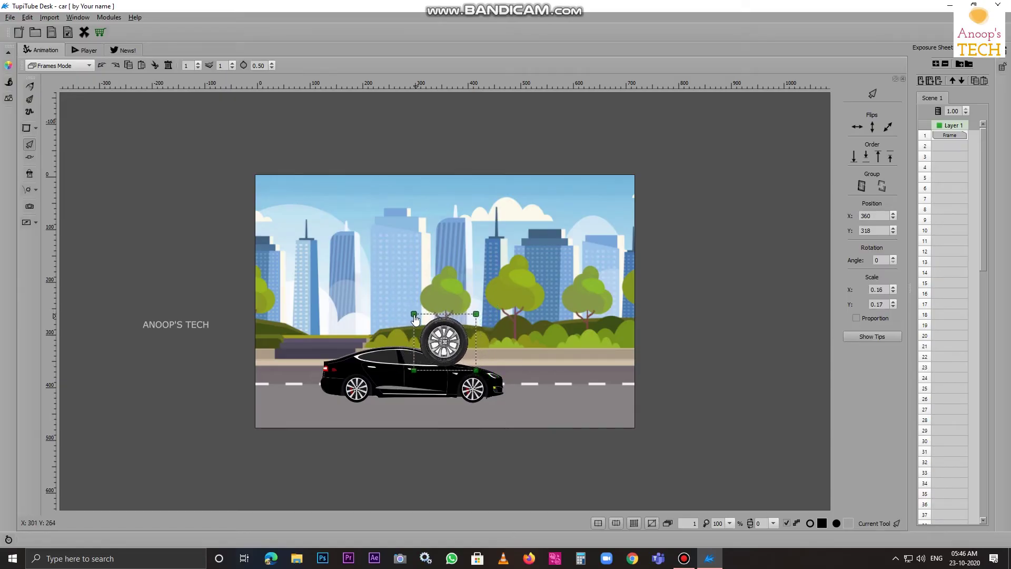
{"action": "scroll", "coordinate": [547, 328], "scroll_direction": "up", "scroll_amount": 2}
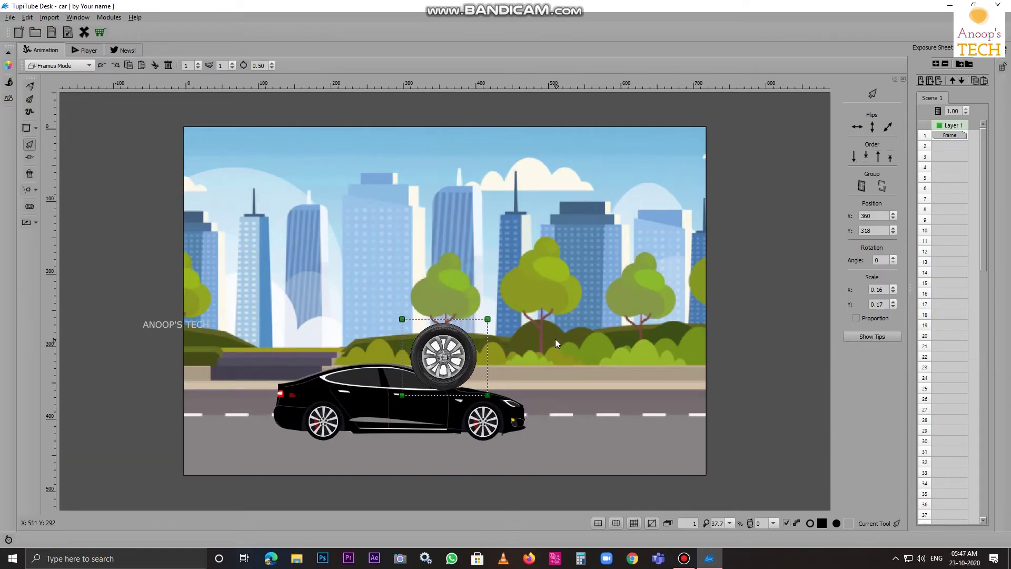
{"action": "scroll", "coordinate": [555, 340], "scroll_direction": "up", "scroll_amount": 1}
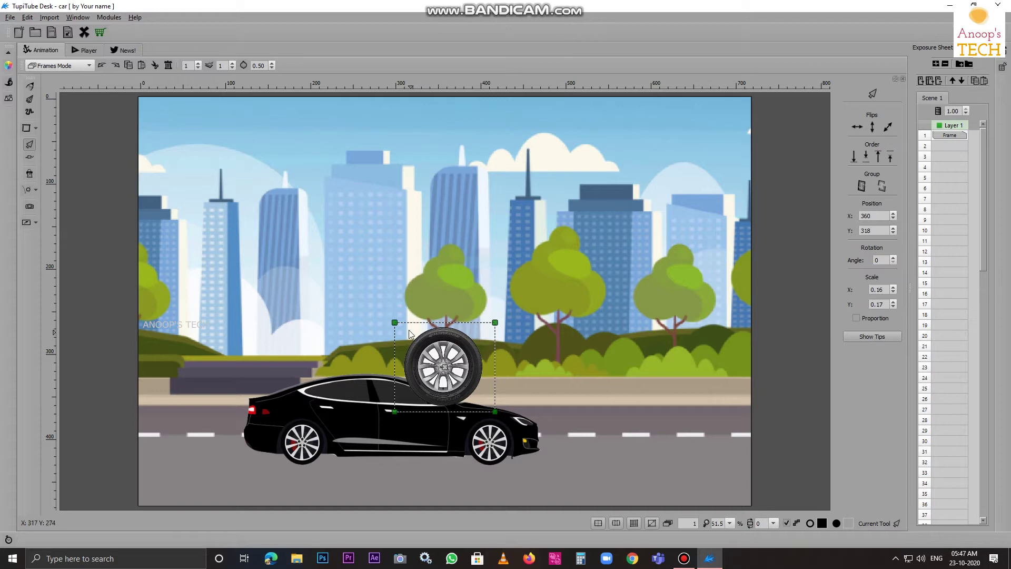
{"action": "left_click_drag", "start_coordinate": [395, 323], "coordinate": [464, 423]}
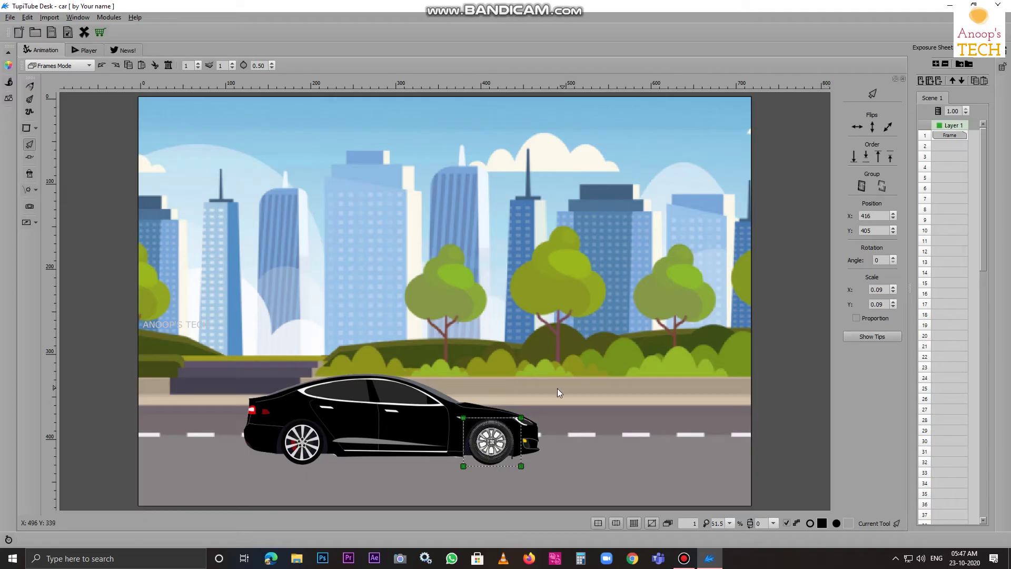
Fine-tune the placed wheel over the car's front wheel to about X 414, Y 408
{"action": "left_click_drag", "start_coordinate": [502, 441], "coordinate": [501, 446]}
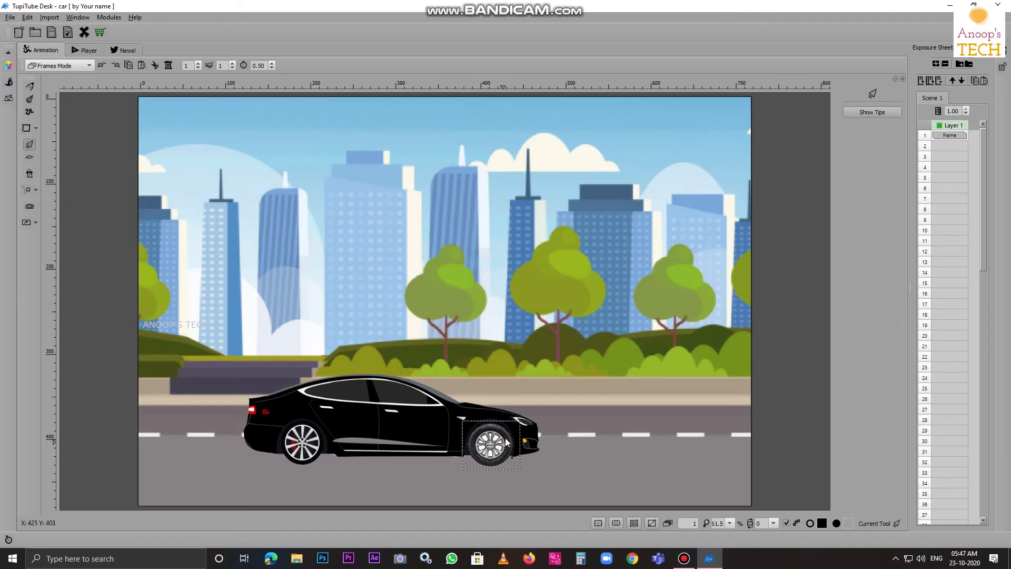
{"action": "left_click", "coordinate": [565, 426]}
{"action": "left_click", "coordinate": [493, 454]}
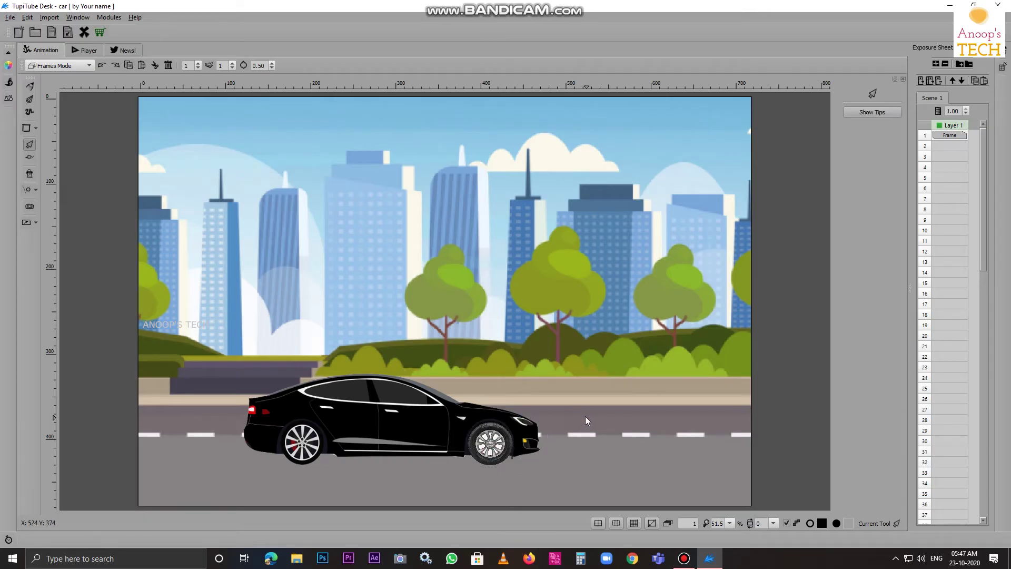
{"action": "left_click", "coordinate": [498, 443]}
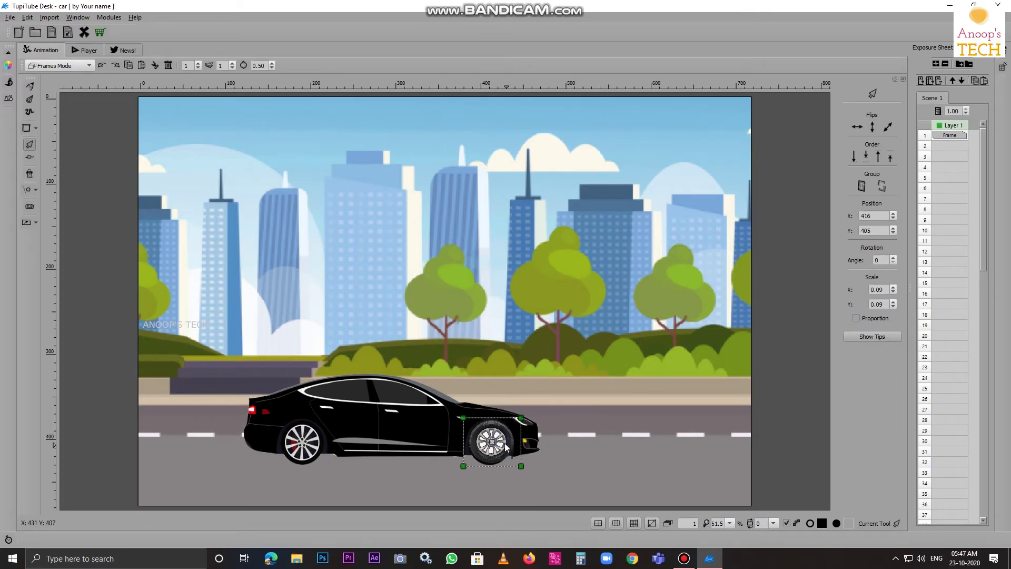
{"action": "left_click_drag", "start_coordinate": [499, 444], "coordinate": [503, 444]}
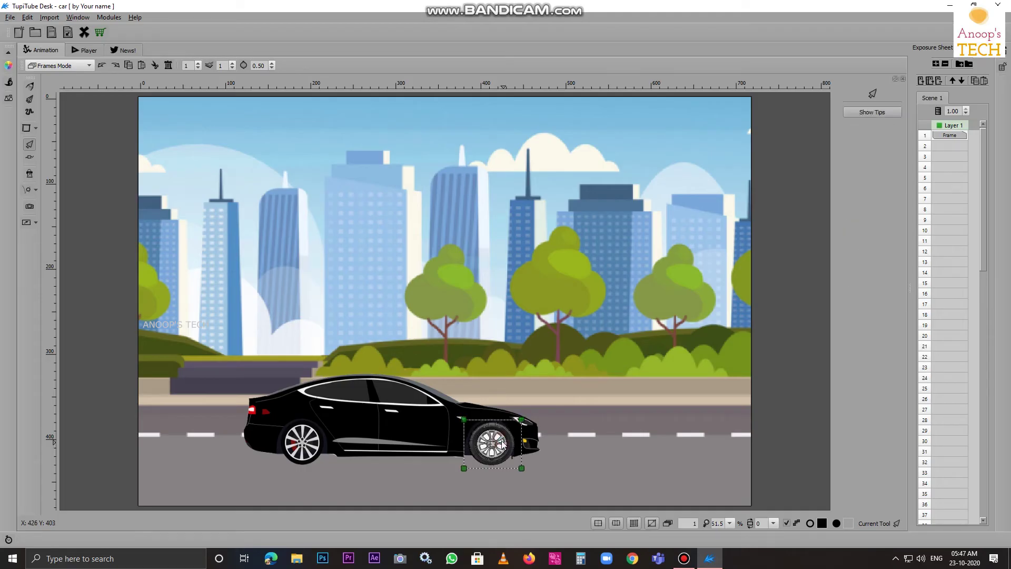
{"action": "key", "text": "Left"}
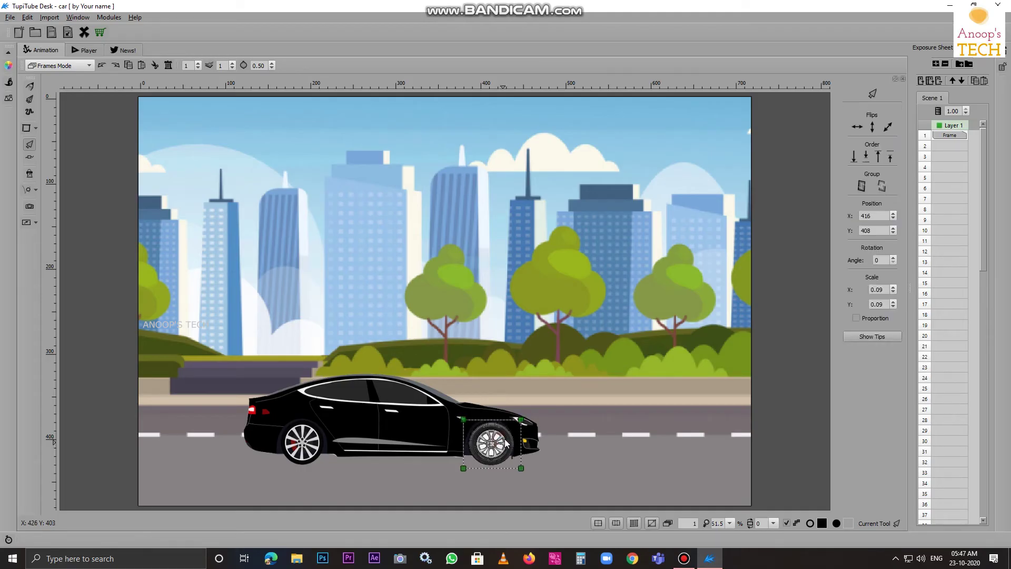
{"action": "left_click", "coordinate": [602, 414]}
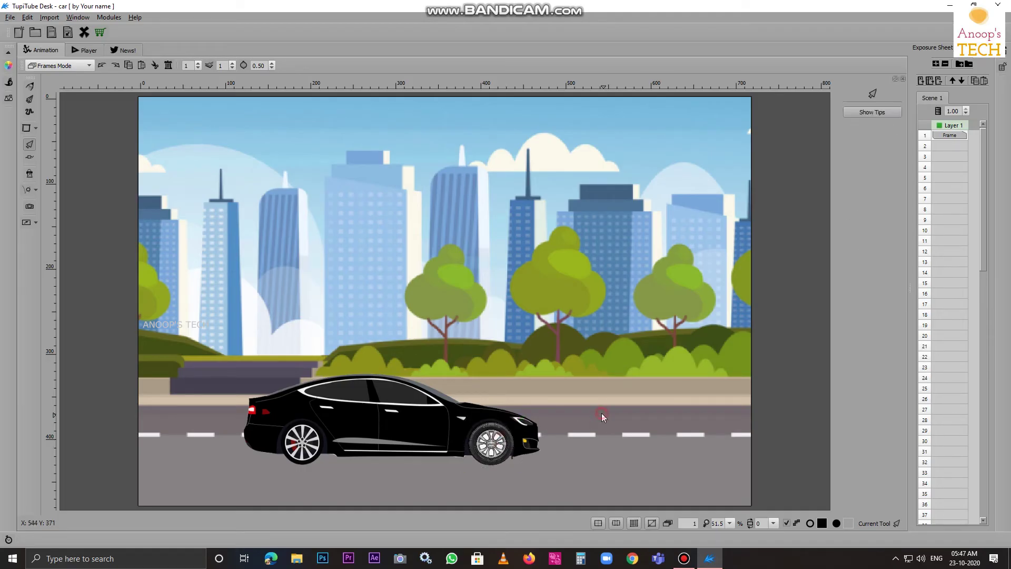
{"action": "left_click", "coordinate": [510, 444]}
{"action": "left_click_drag", "start_coordinate": [504, 444], "coordinate": [499, 445]}
{"action": "left_click", "coordinate": [501, 444]}
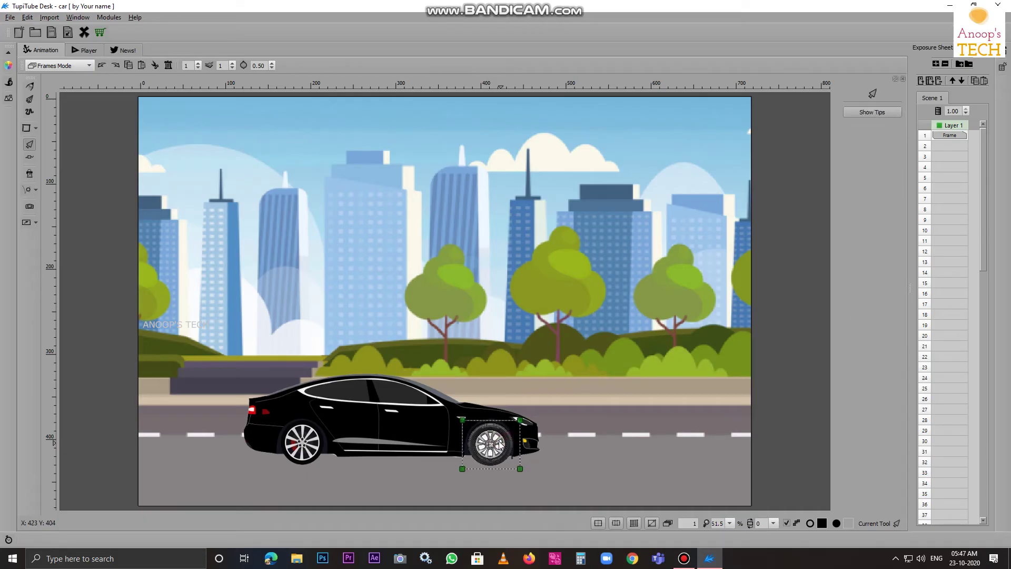
Duplicate the front wheel and place the copy over the car's rear wheel, level with the original
{"action": "right_click", "coordinate": [500, 445]}
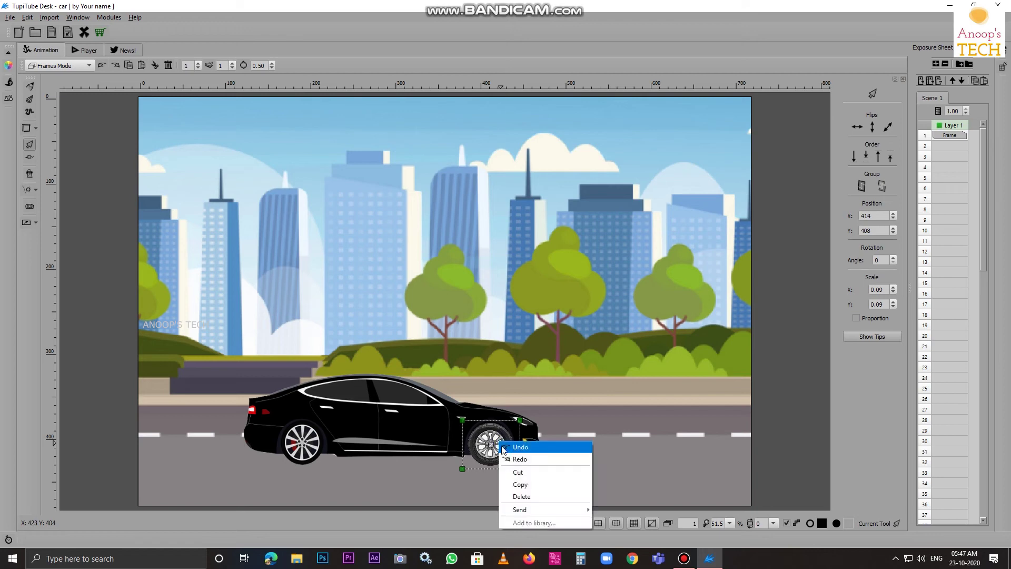
{"action": "left_click", "coordinate": [518, 485]}
{"action": "right_click", "coordinate": [527, 344]}
{"action": "left_click", "coordinate": [548, 391]}
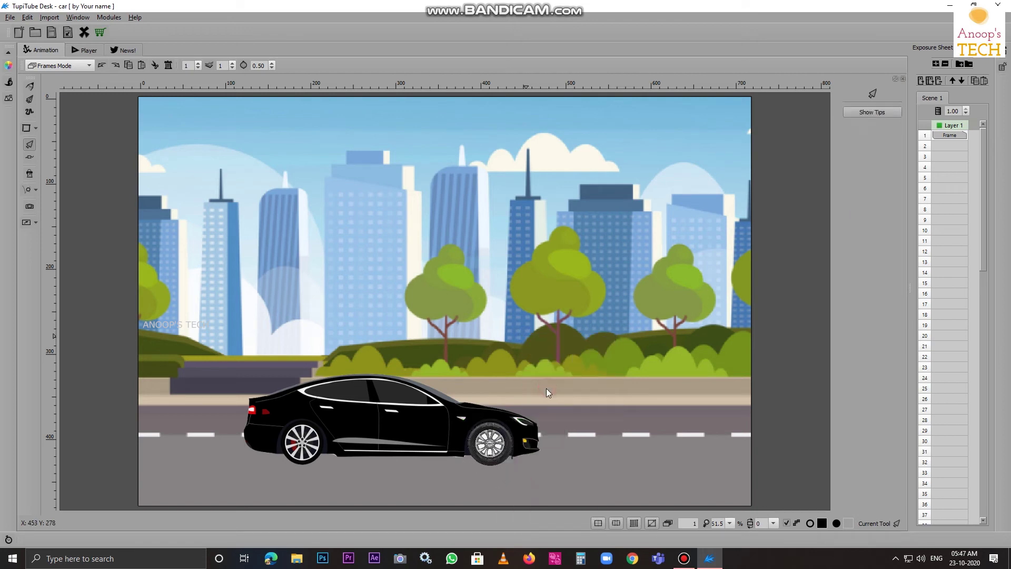
{"action": "left_click_drag", "start_coordinate": [496, 444], "coordinate": [308, 445]}
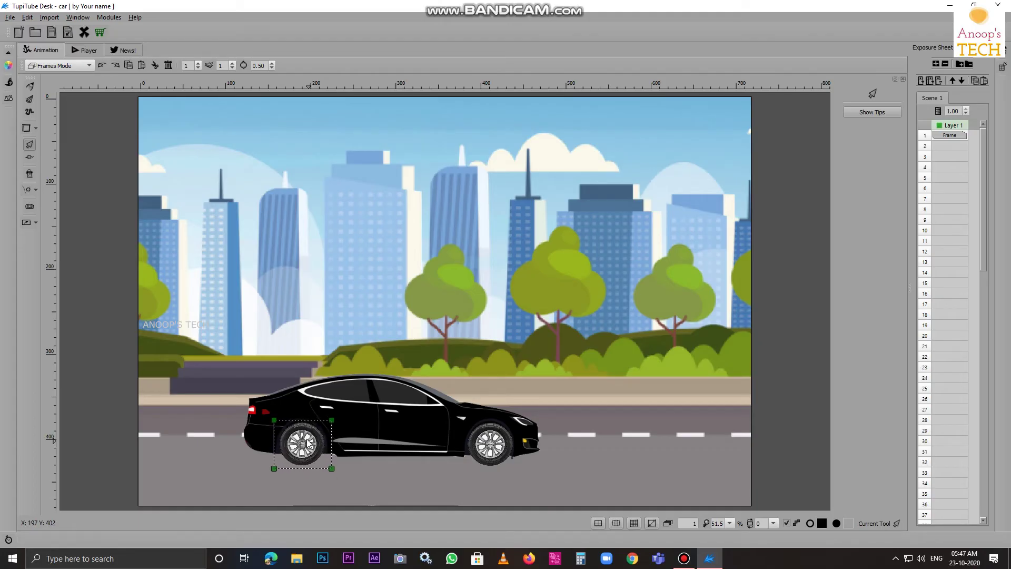
{"action": "left_click", "coordinate": [380, 338]}
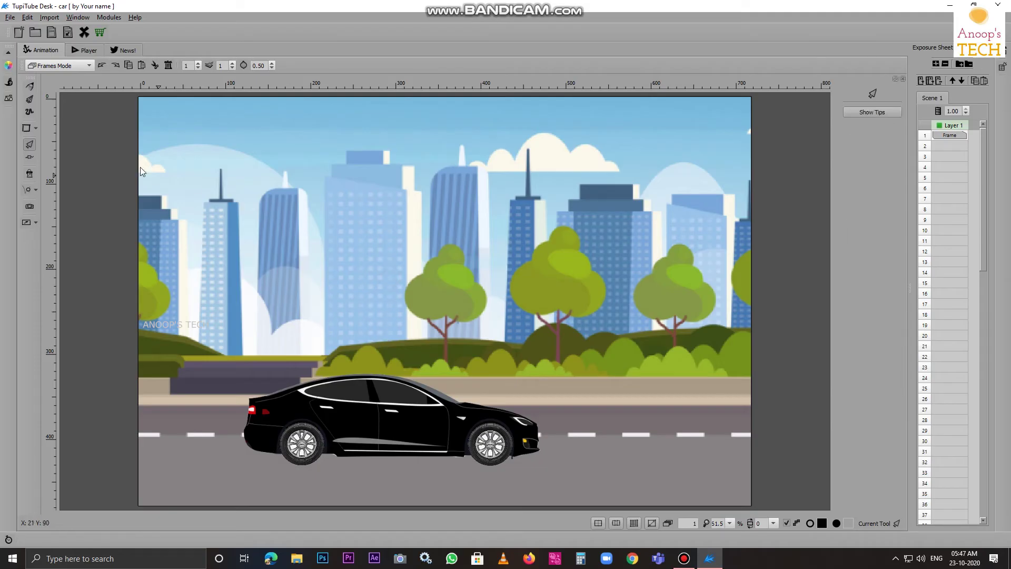
Add a continuous clockwise Rotation Tween to the rear wheel, ending at frame 150 with a speed of 15 degrees per frame
{"action": "left_click", "coordinate": [35, 190]}
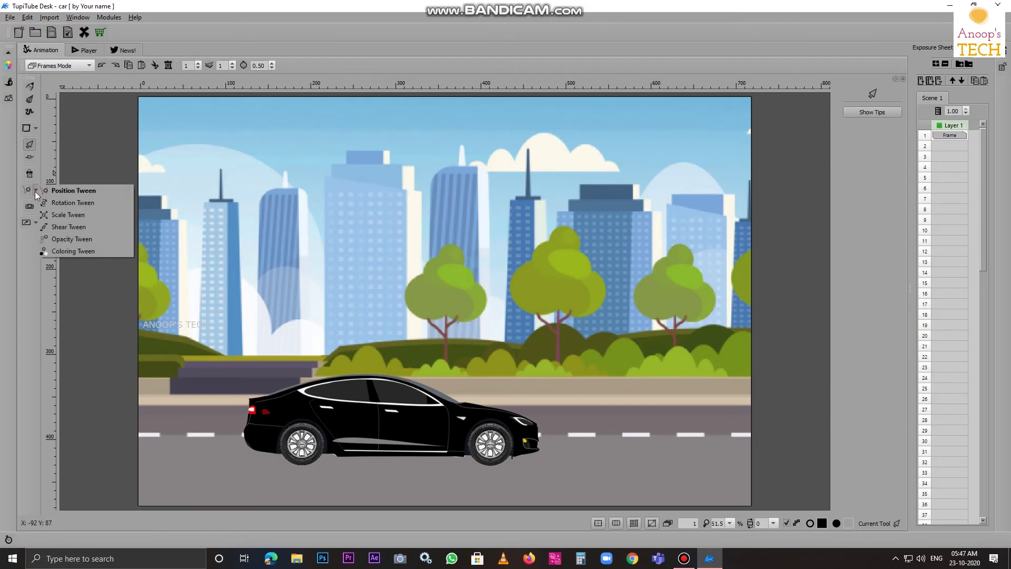
{"action": "left_click", "coordinate": [83, 203]}
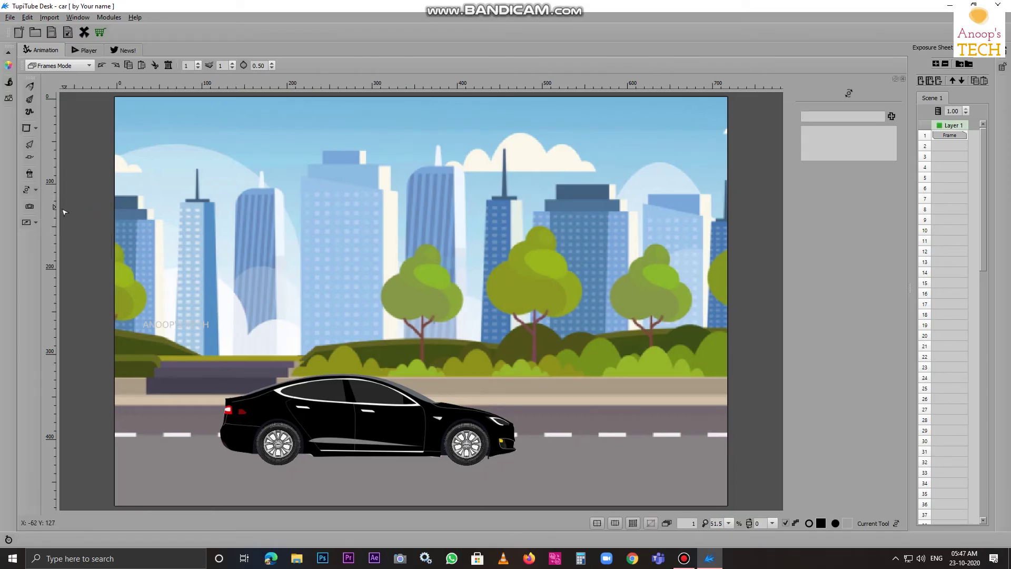
{"action": "left_click", "coordinate": [892, 117]}
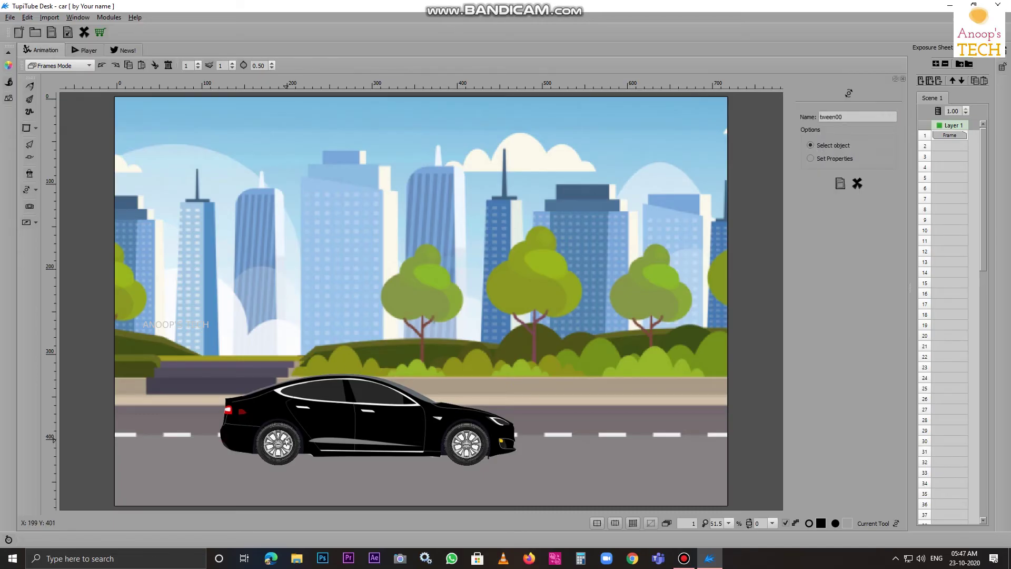
{"action": "left_click", "coordinate": [285, 442]}
{"action": "left_click", "coordinate": [810, 159]}
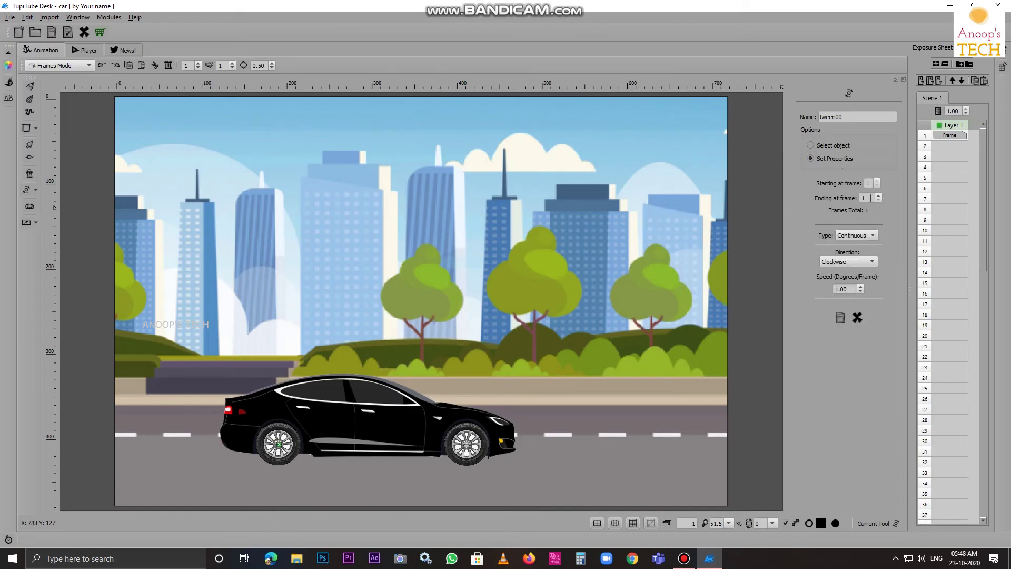
{"action": "double_click", "coordinate": [869, 198]}
{"action": "type", "text": "150"}
{"action": "left_click_drag", "start_coordinate": [848, 289], "coordinate": [824, 291]}
{"action": "type", "text": "15"}
{"action": "left_click", "coordinate": [841, 318]}
{"action": "left_click", "coordinate": [858, 318]}
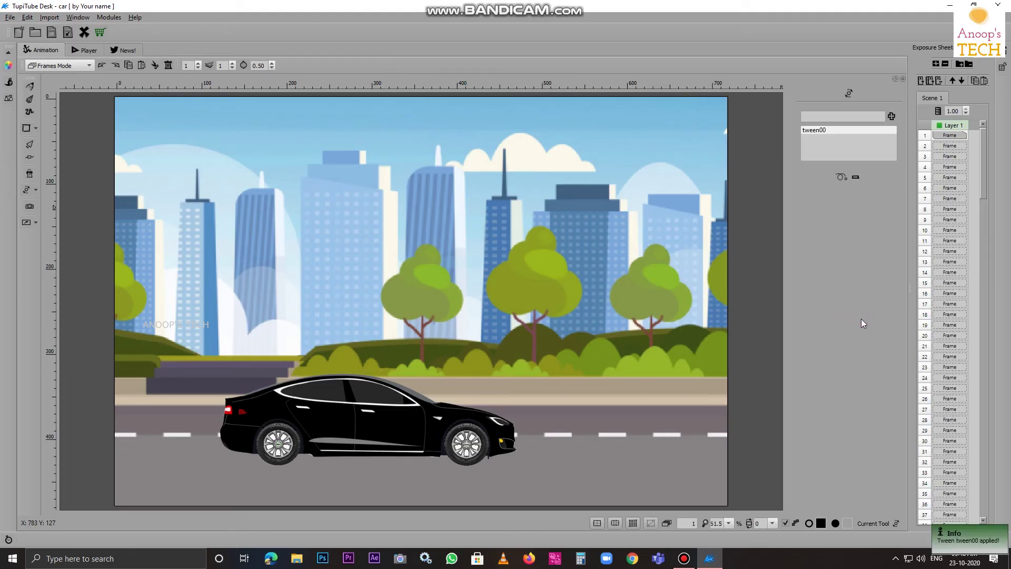
Create a second continuous clockwise rotation tween for the front wheel over frames 1 to 150 at 15 degrees per frame
{"action": "left_click", "coordinate": [889, 118]}
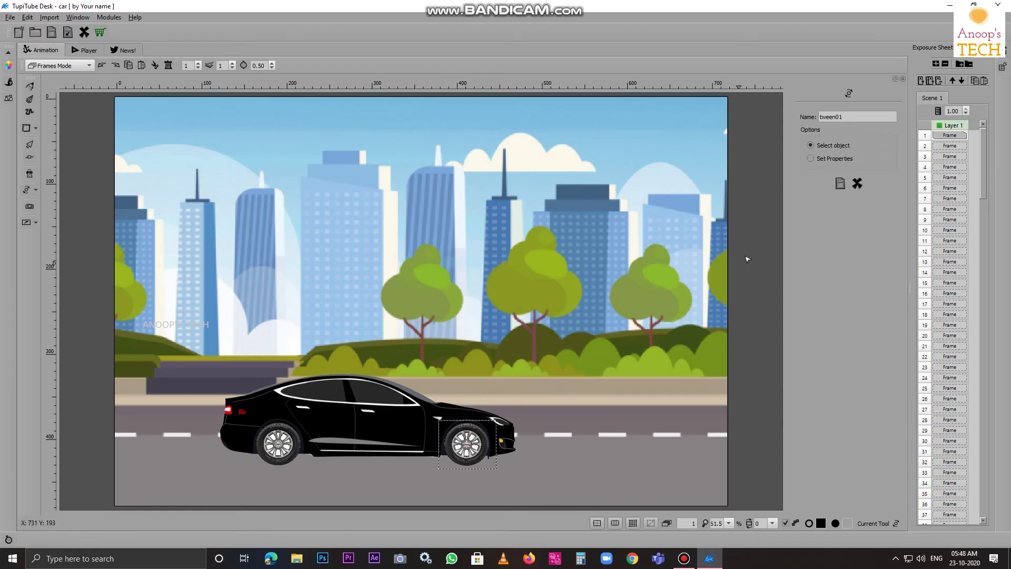
{"action": "left_click", "coordinate": [809, 159]}
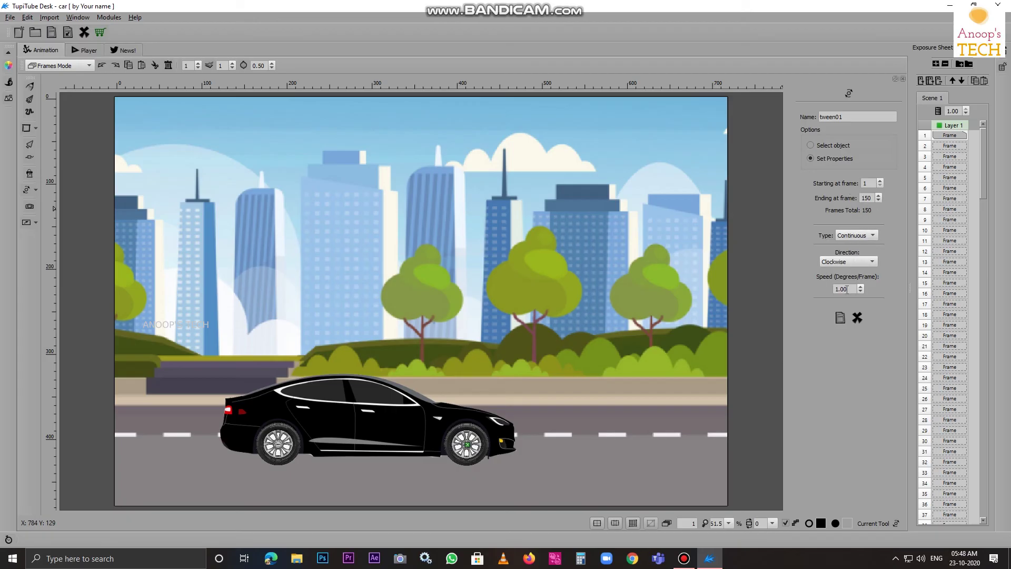
{"action": "left_click_drag", "start_coordinate": [850, 289], "coordinate": [811, 297]}
{"action": "type", "text": "15"}
{"action": "left_click", "coordinate": [841, 320]}
{"action": "left_click", "coordinate": [856, 317]}
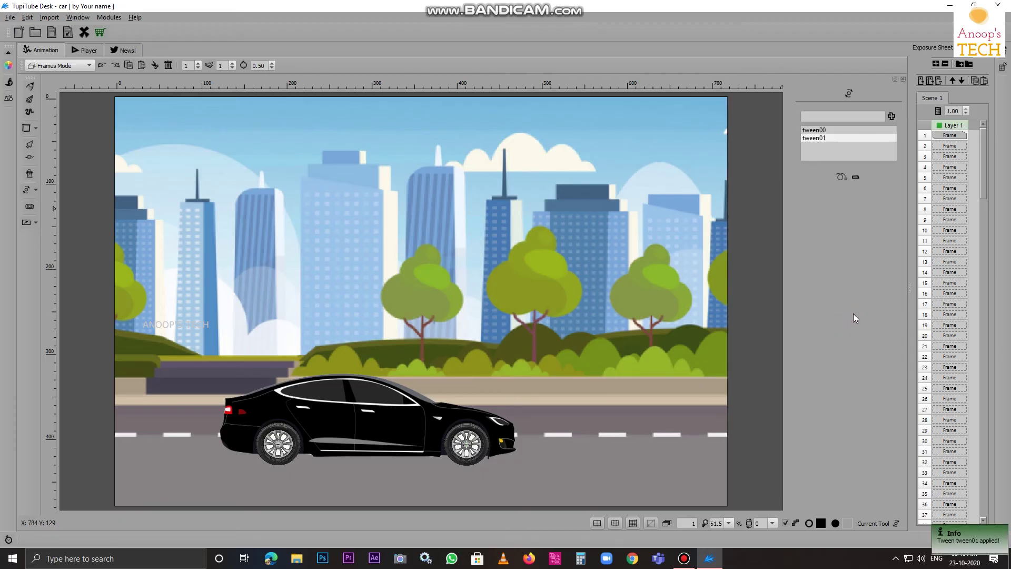
Play the scene preview to check the moving background and spinning wheels, and then show the desktop
{"action": "left_click", "coordinate": [95, 51]}
{"action": "left_click", "coordinate": [497, 450]}
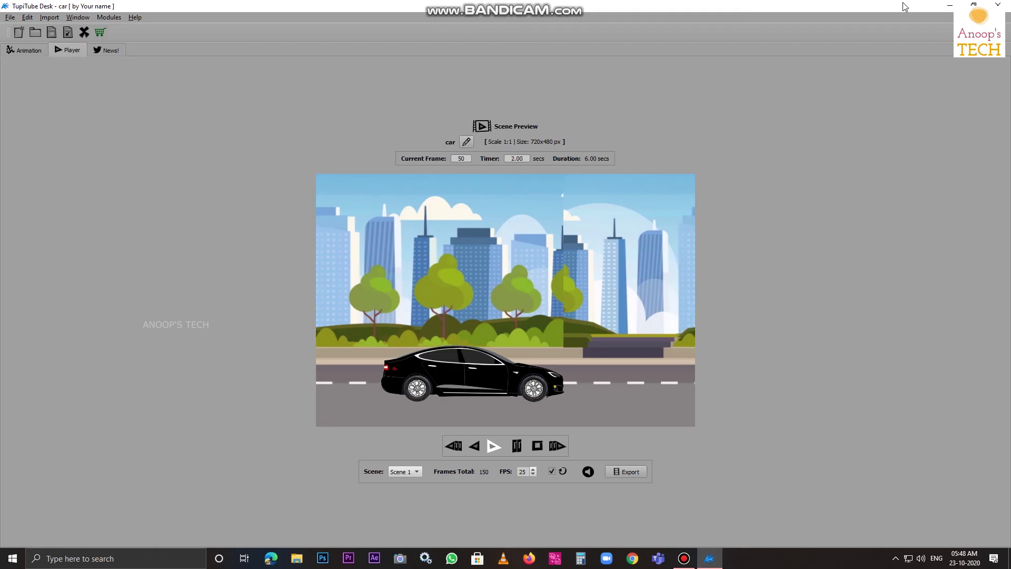
{"action": "key", "text": "super+d"}
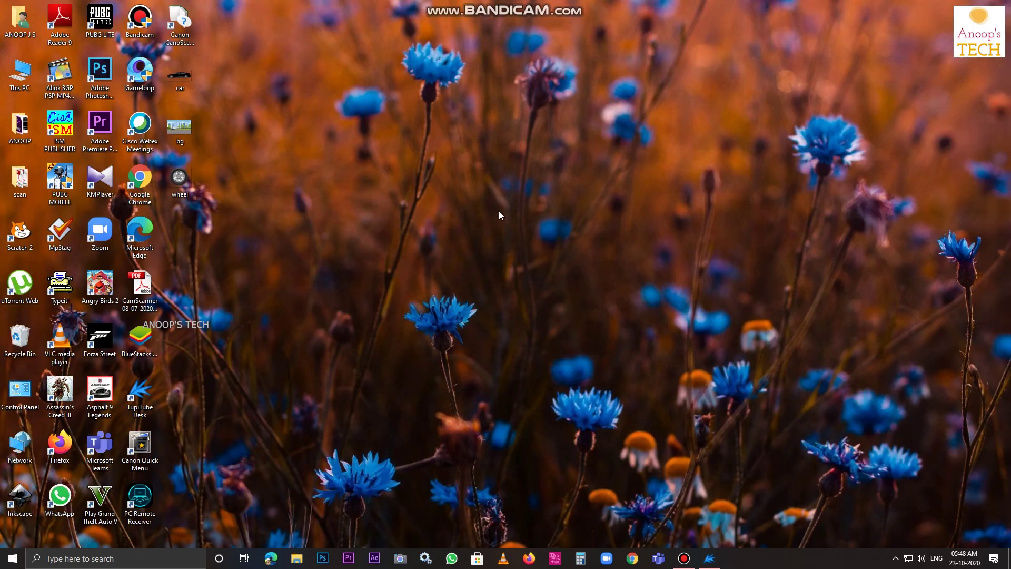